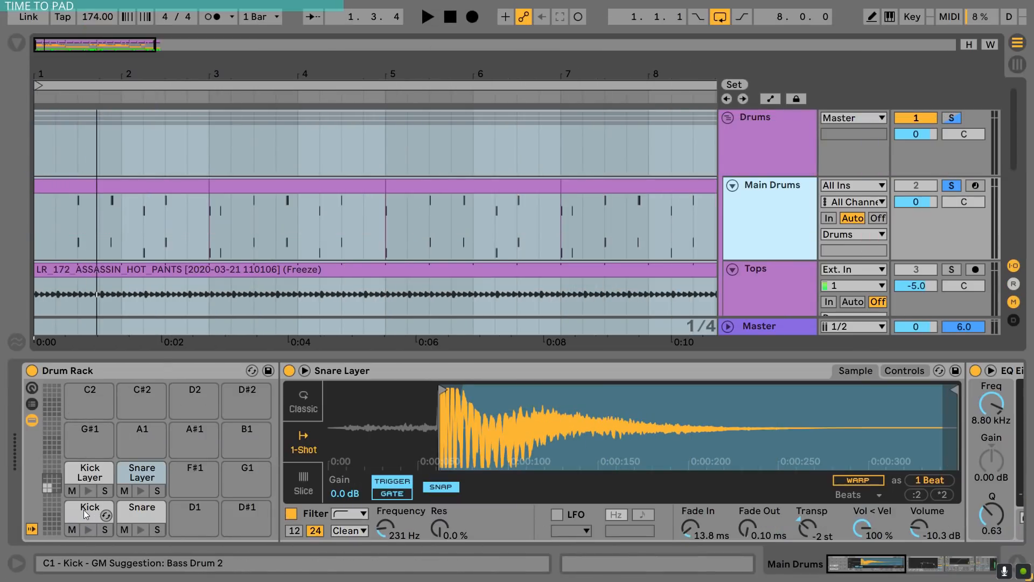
Audition the Kick pad of the Main Drums rack and examine the start and fade-in of its sample
left_click(93, 529)
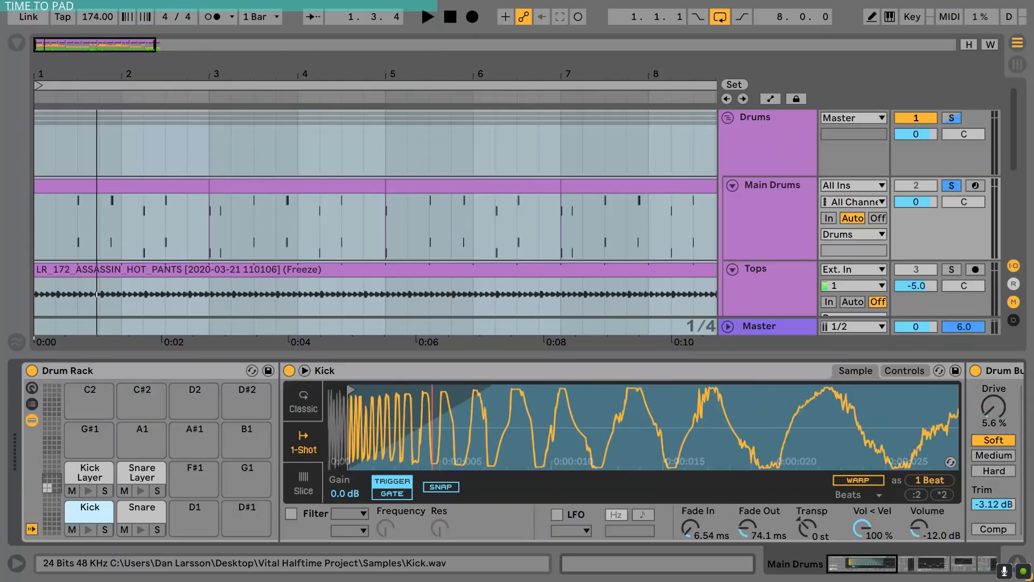
scroll(368, 434, "up", 2)
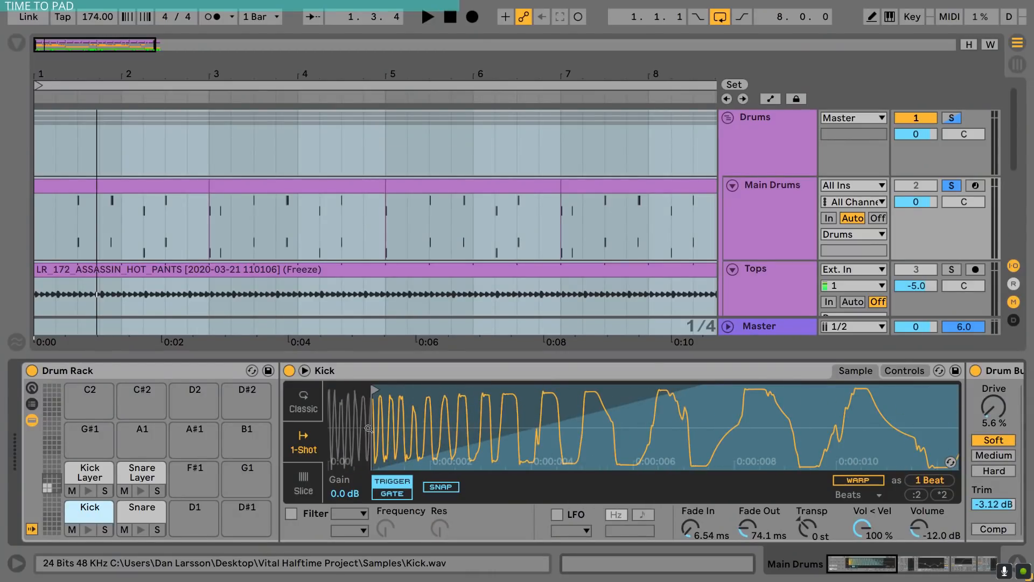
scroll(375, 440, "down", 2)
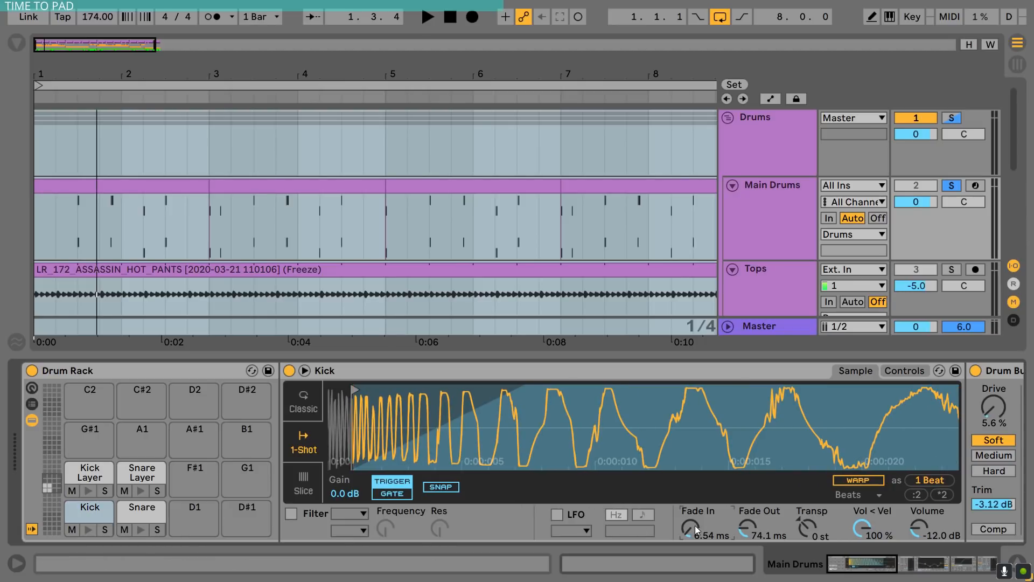
scroll(377, 431, "down", 3)
scroll(646, 428, "down", 1)
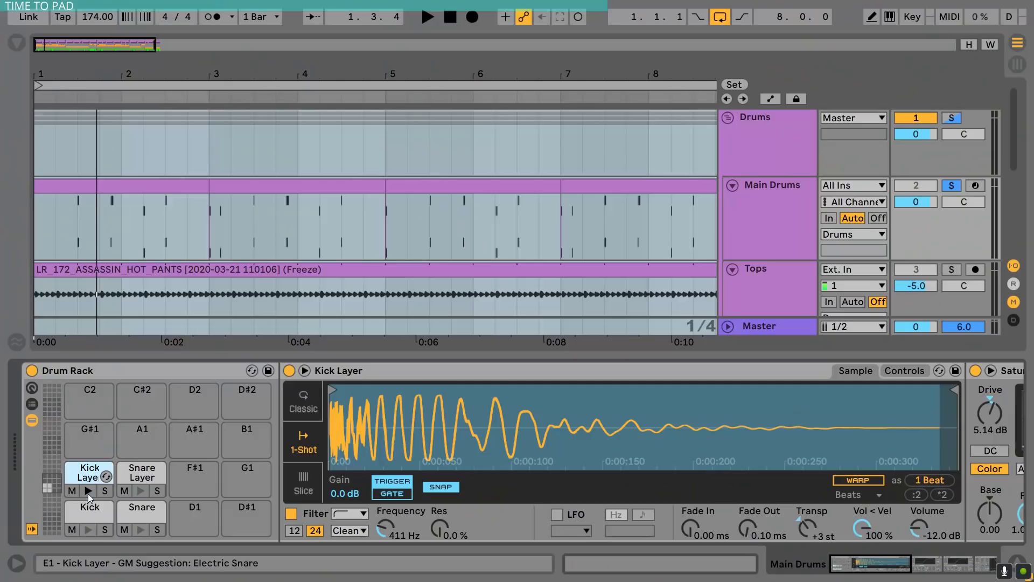
Audition the Kick Layer pad on its own, and play the drum pattern while toggling that pad's mute
left_click(89, 494)
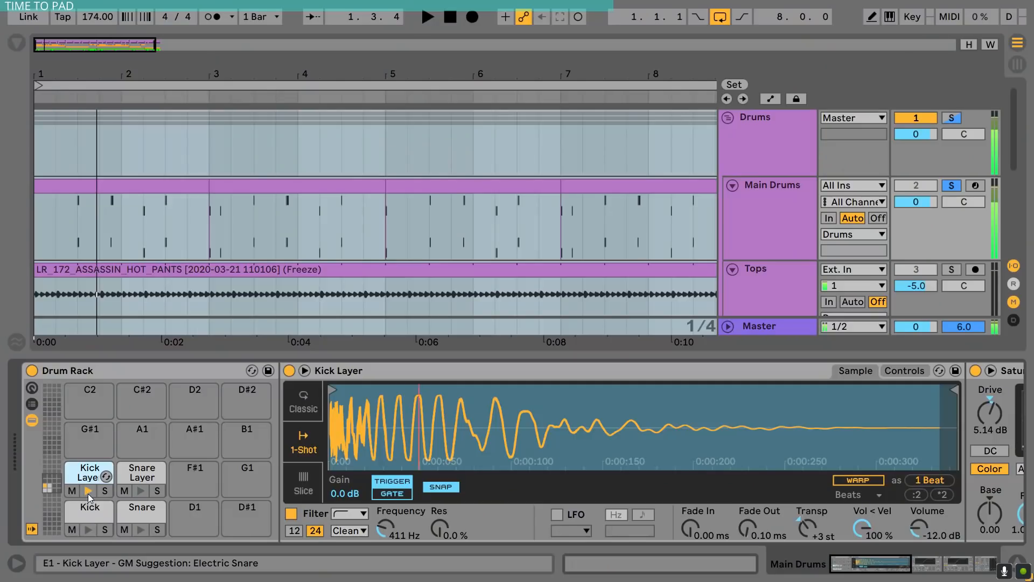
left_click(399, 519)
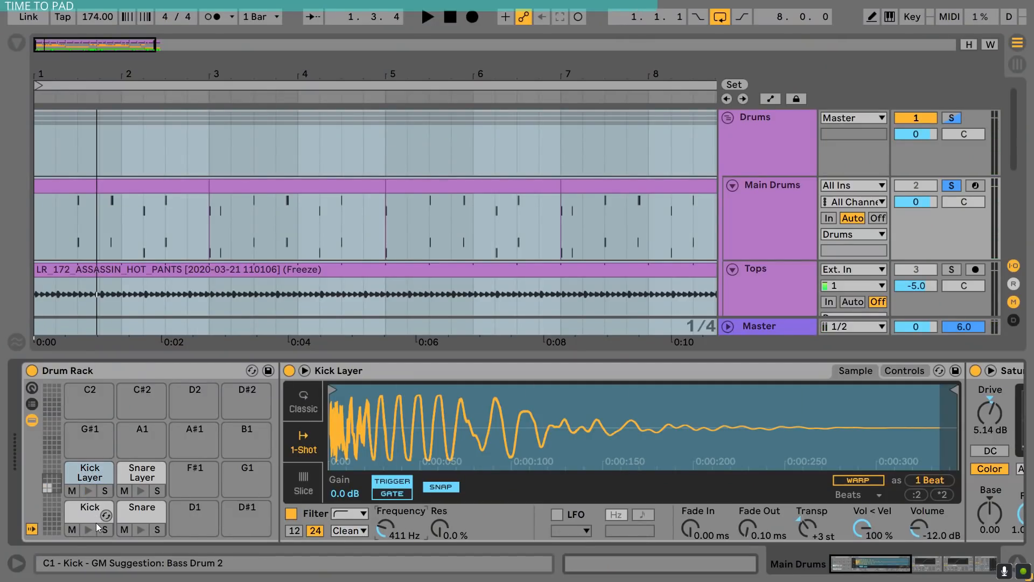
key("space")
left_click(73, 491)
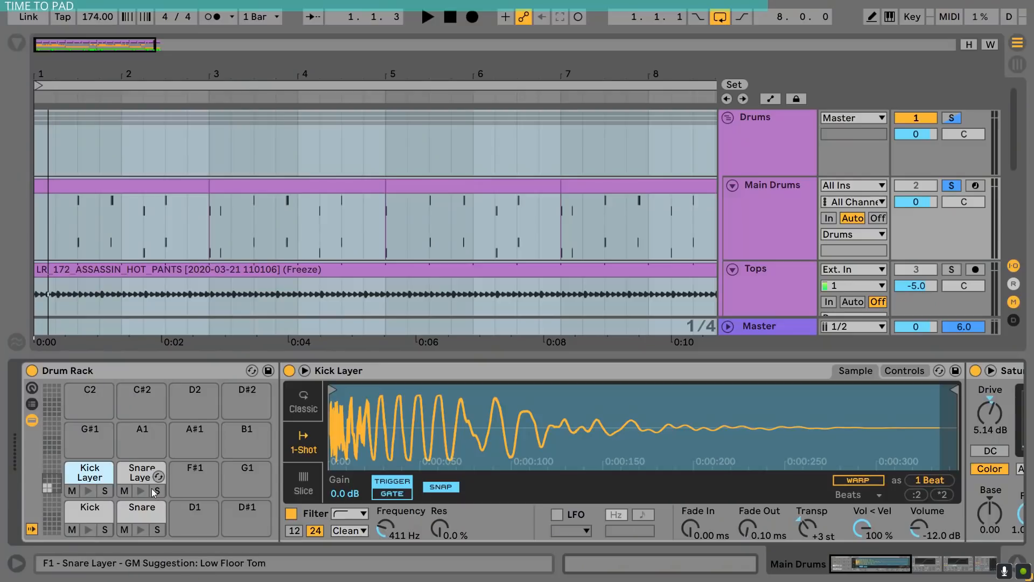
Audition the Snare and Snare Layer pads one after the other
left_click(141, 513)
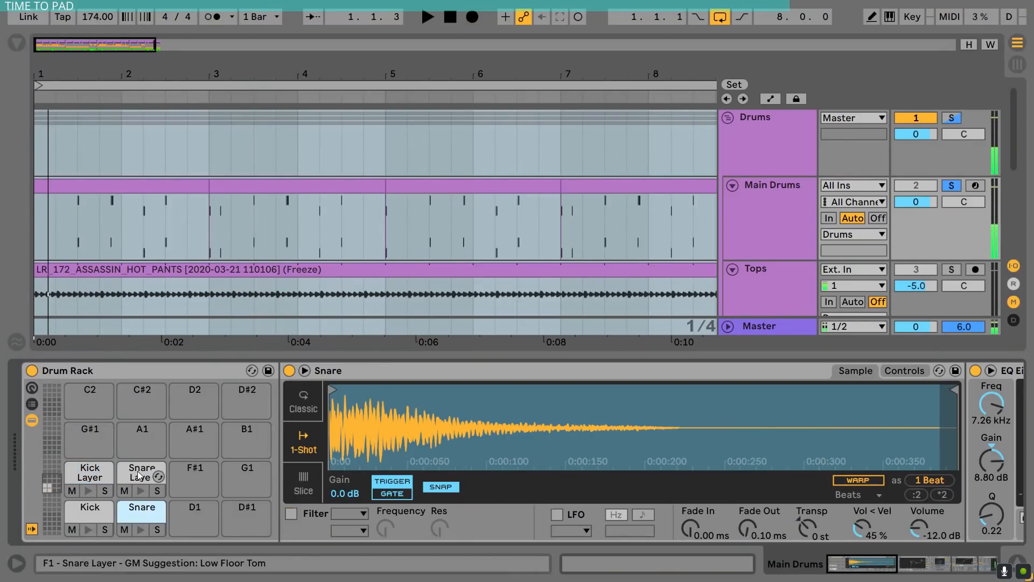
left_click(138, 475)
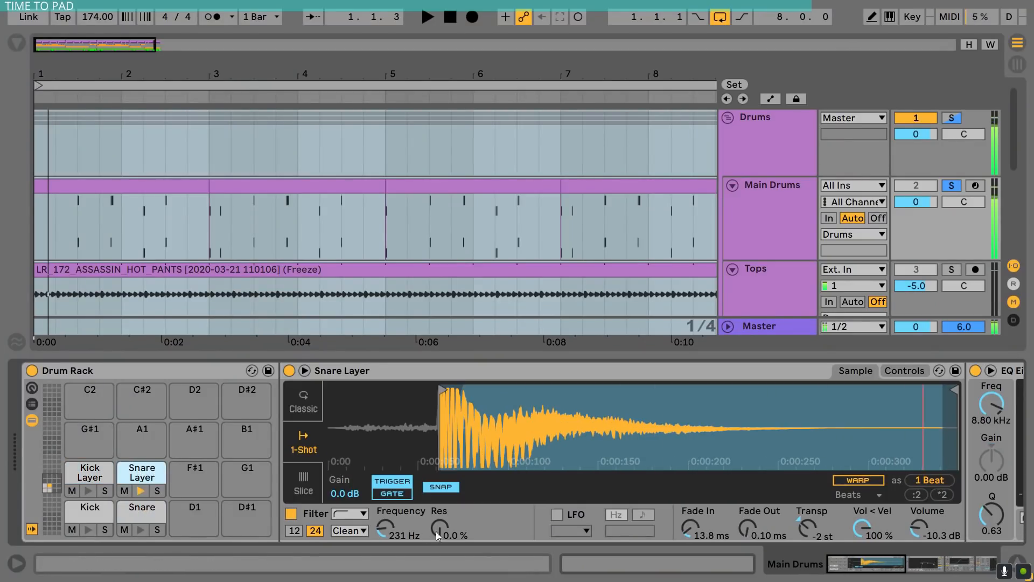
left_click(141, 490)
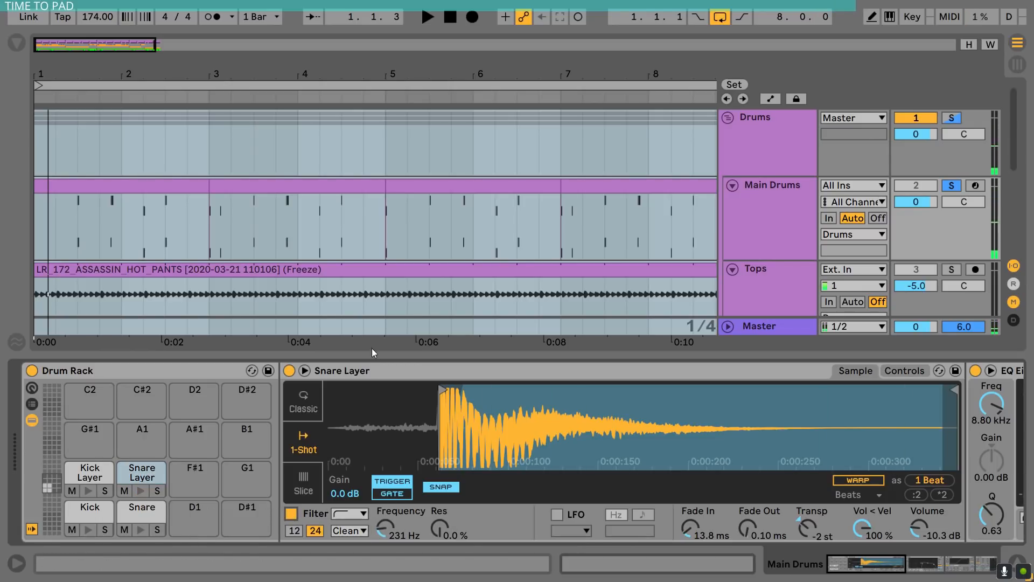
Play the drum pattern while muting and unmuting the Snare Layer and Snare pads to compare the sound
key("space")
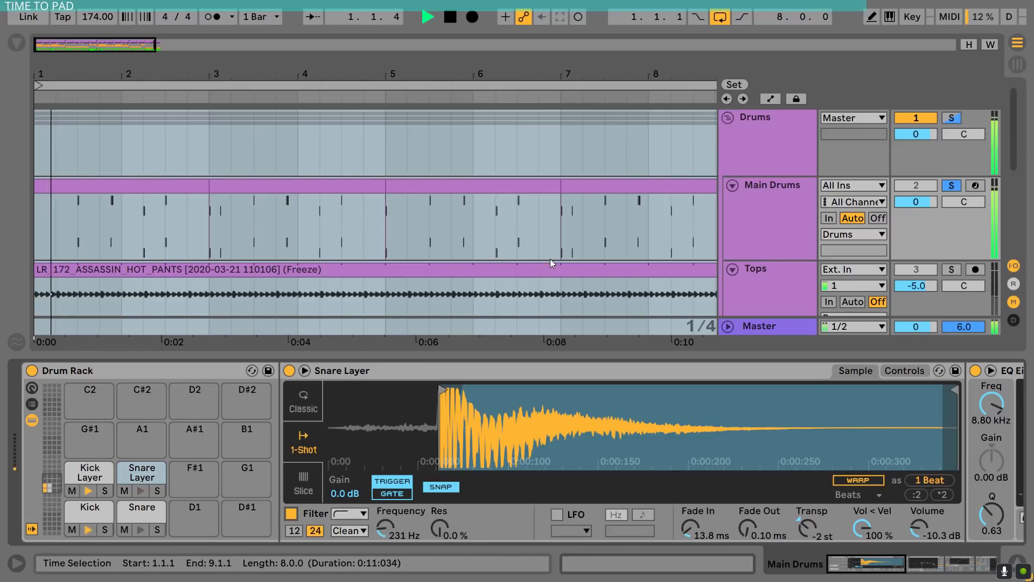
left_click(124, 491)
left_click(124, 493)
left_click(124, 530)
left_click(124, 531)
key("space")
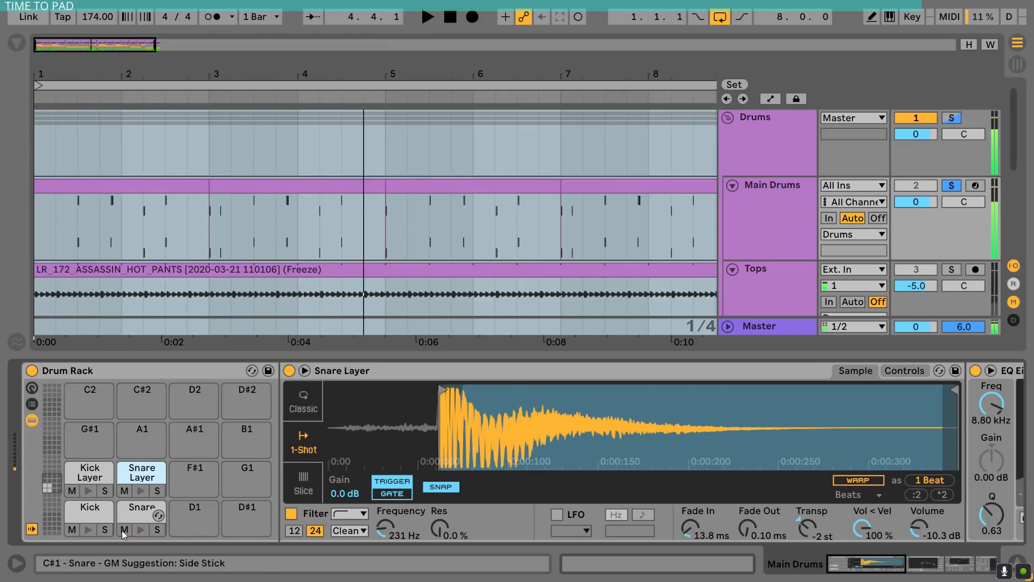
Select the Tops track and listen to it in solo
scroll(921, 216, "down", 4)
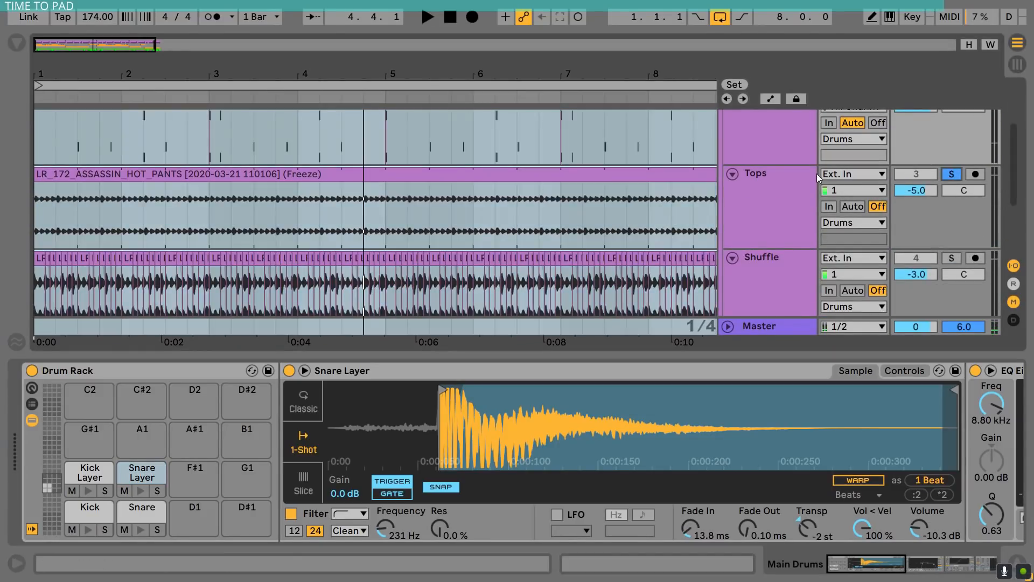
left_click(780, 173)
key("space")
key("space")
Solo the Shuffle track and play it while switching its Auto Filter off and on to compare
scroll(785, 195, "down", 3)
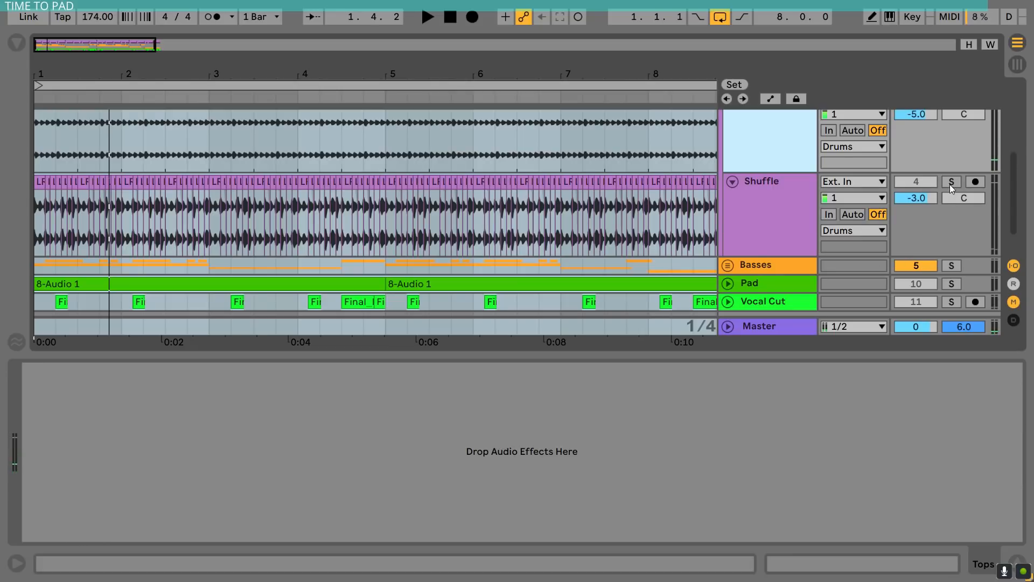
left_click(951, 183)
left_click(786, 177)
key("space")
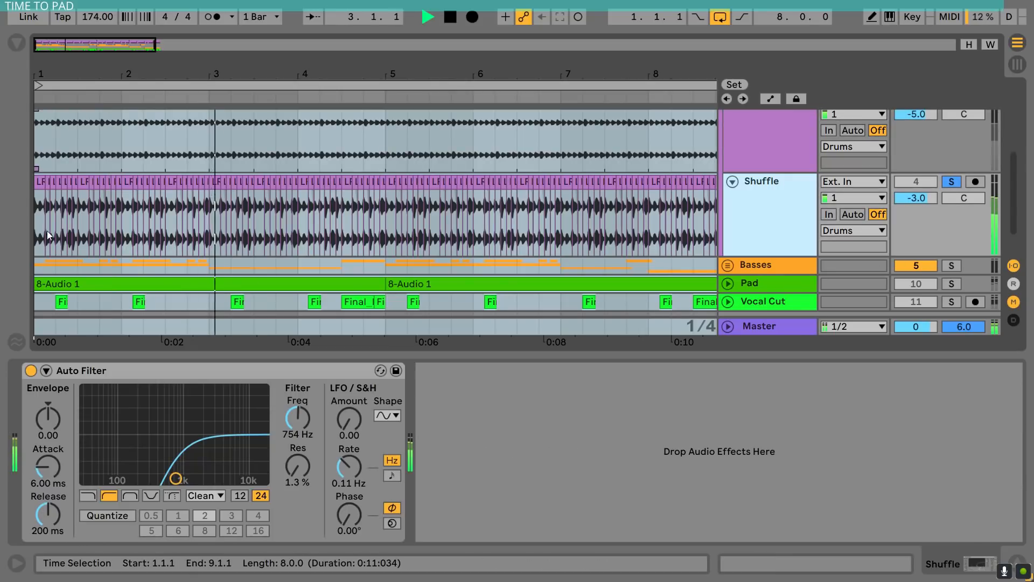
left_click(30, 369)
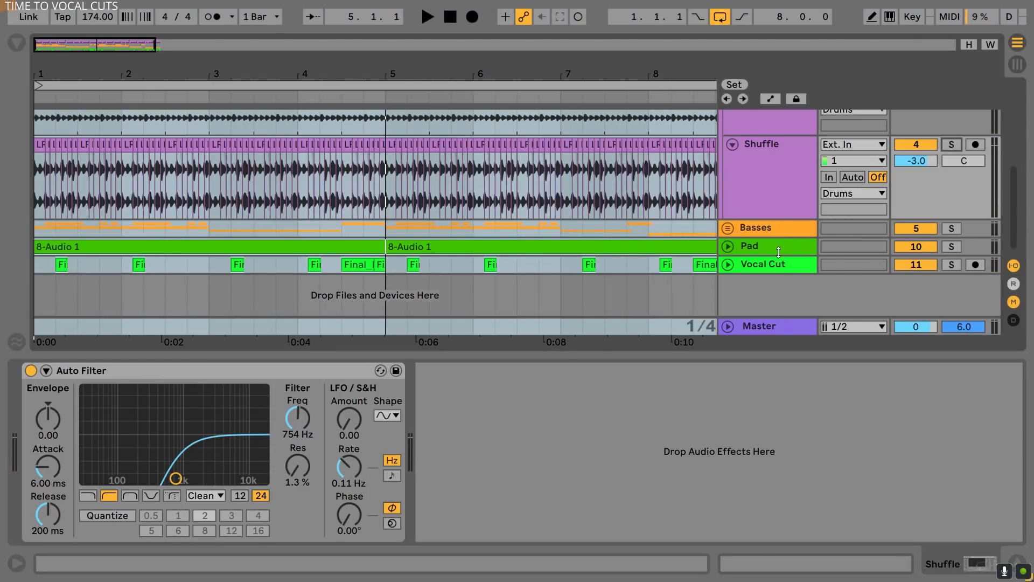
Unfold the Pad track, solo it and listen to a short passage
left_click(775, 246)
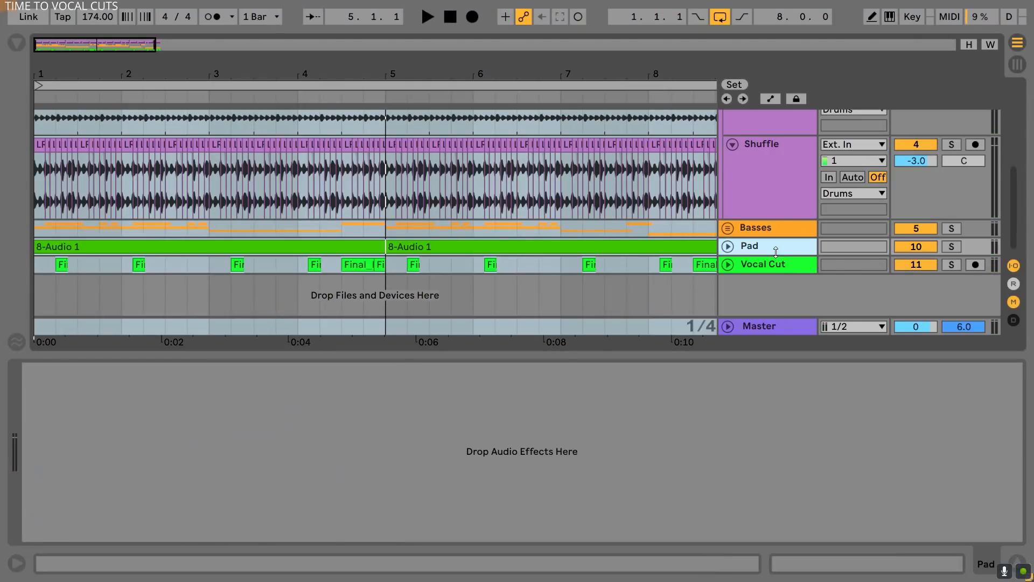
left_click(728, 247)
left_click(950, 242)
key("space")
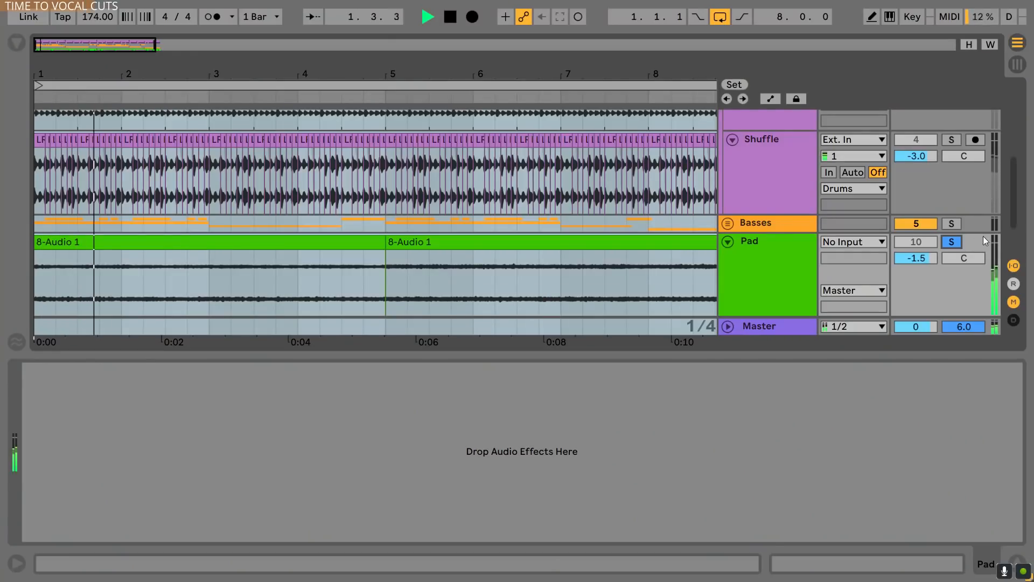
key("space")
left_click(774, 240)
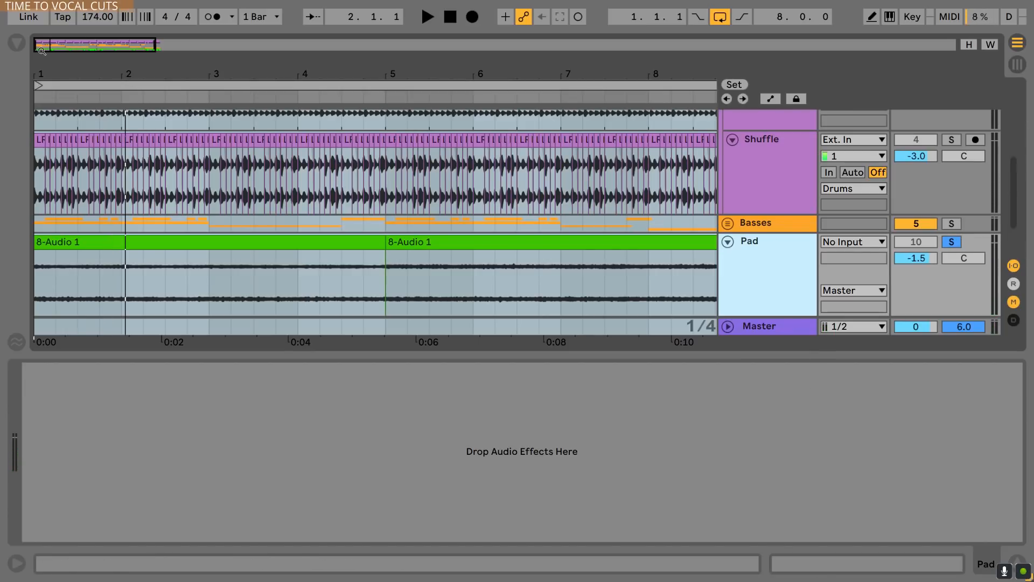
Show the browser and insert a new audio track below Vocal Cut
left_click(17, 42)
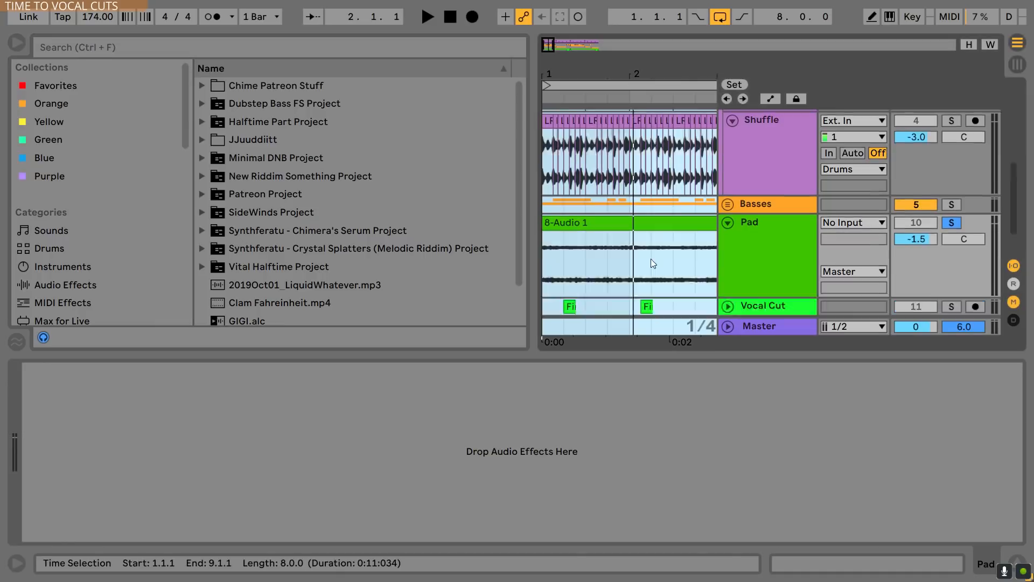
scroll(738, 247, "down", 2)
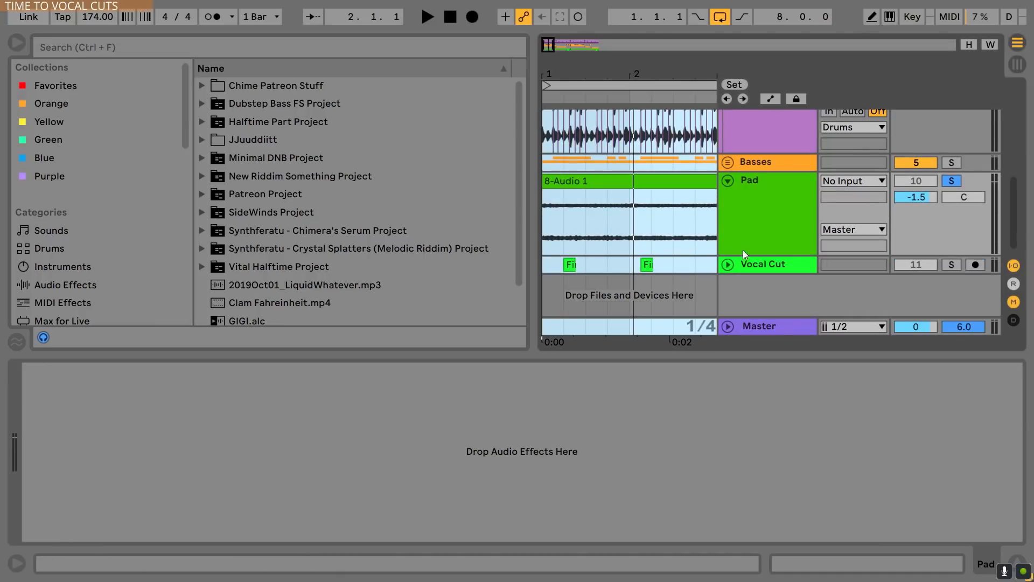
left_click(765, 263)
key("ctrl+t")
Find the GrainFreeze Max for Live device and load it onto the new audio track
left_click(76, 285)
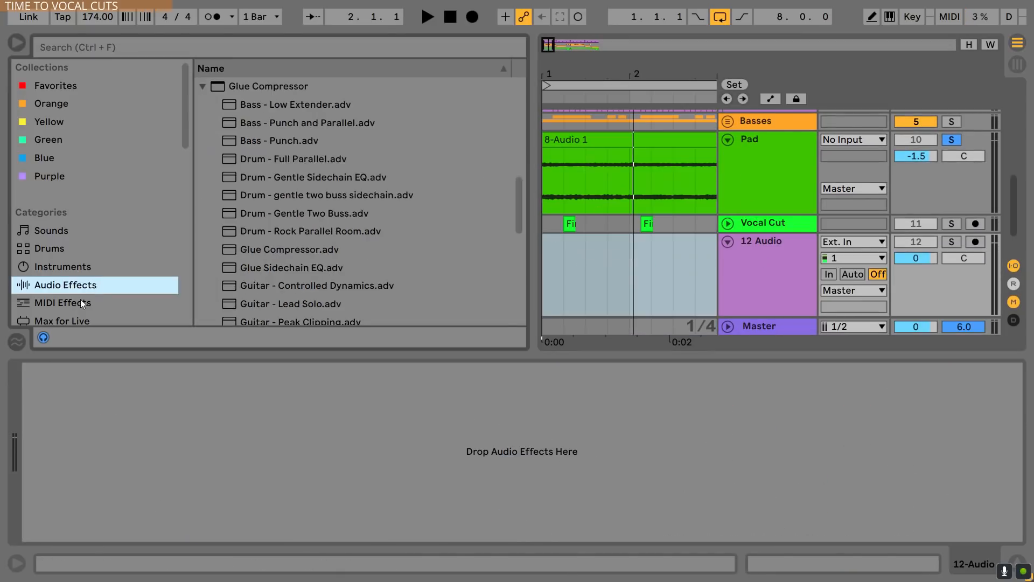
left_click(80, 301)
scroll(88, 259, "down", 2)
left_click(80, 208)
scroll(330, 221, "down", 3)
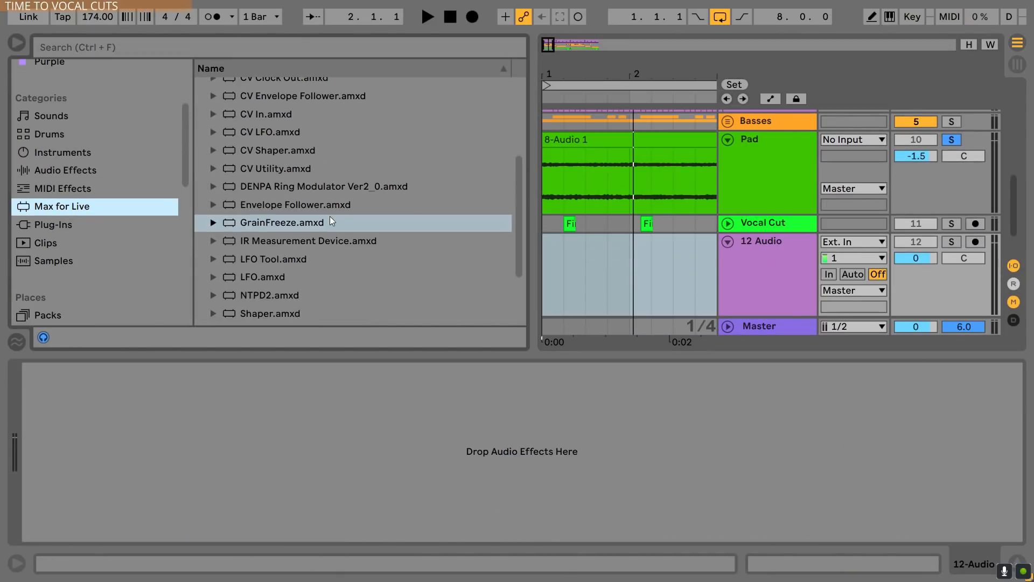
left_click_drag(244, 228, 539, 259)
left_click_drag(629, 267, 629, 267)
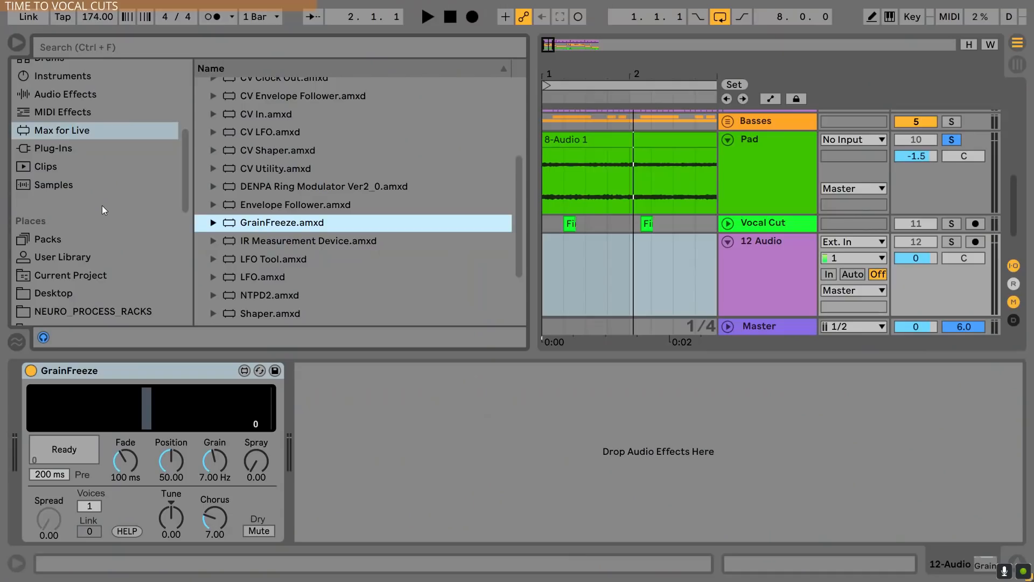
Find FUTURE_Kit_22.wav in the FUTURE BASS folder and place it on the new audio track at bar 9
scroll(100, 205, "down", 2)
scroll(97, 205, "up", 1)
scroll(101, 200, "down", 5)
left_click(80, 249)
scroll(323, 193, "down", 8)
left_click(268, 137)
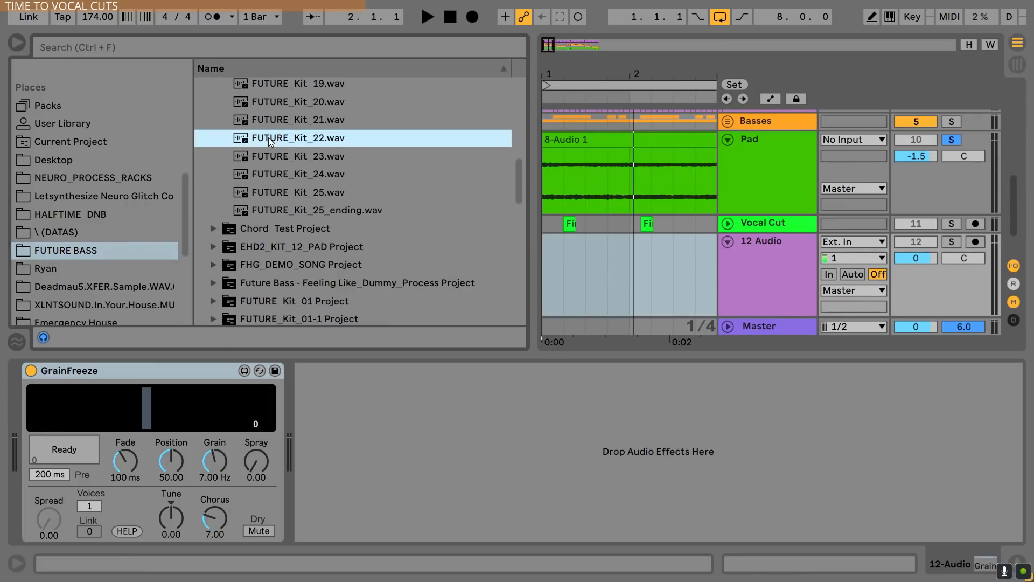
scroll(287, 157, "up", 10)
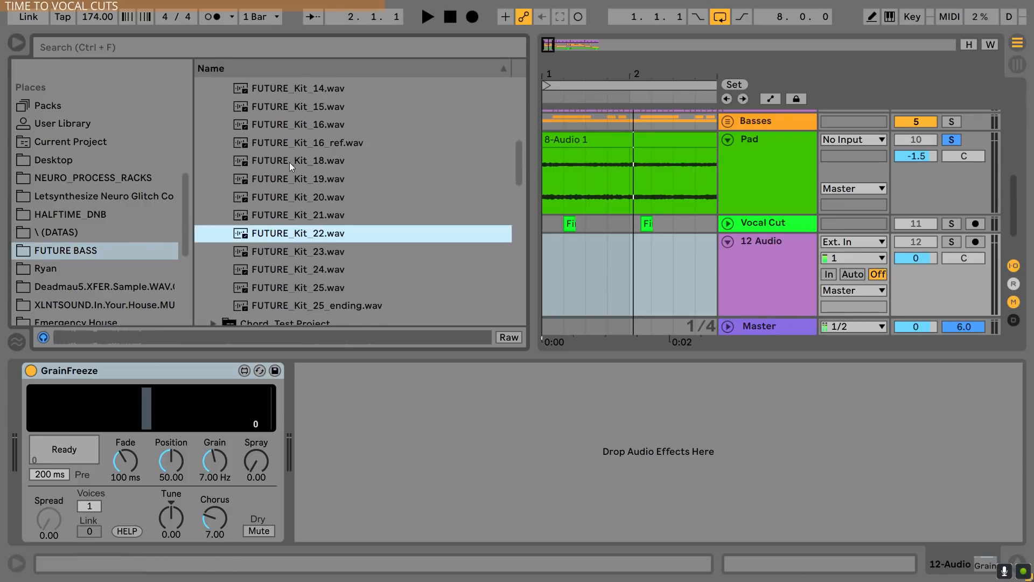
scroll(291, 140, "down", 8)
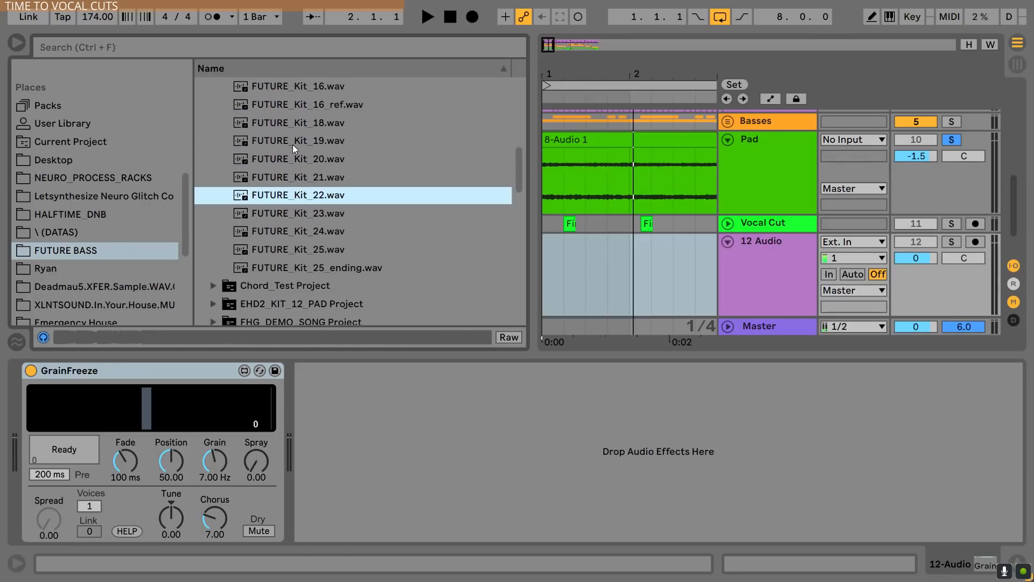
left_click_drag(651, 76, 568, 60)
left_click_drag(298, 195, 576, 274)
Solo the FUTURE_Kit_22 track, play its clip from bar 9 and freeze the captured audio in GrainFreeze
left_click(950, 243)
key("space")
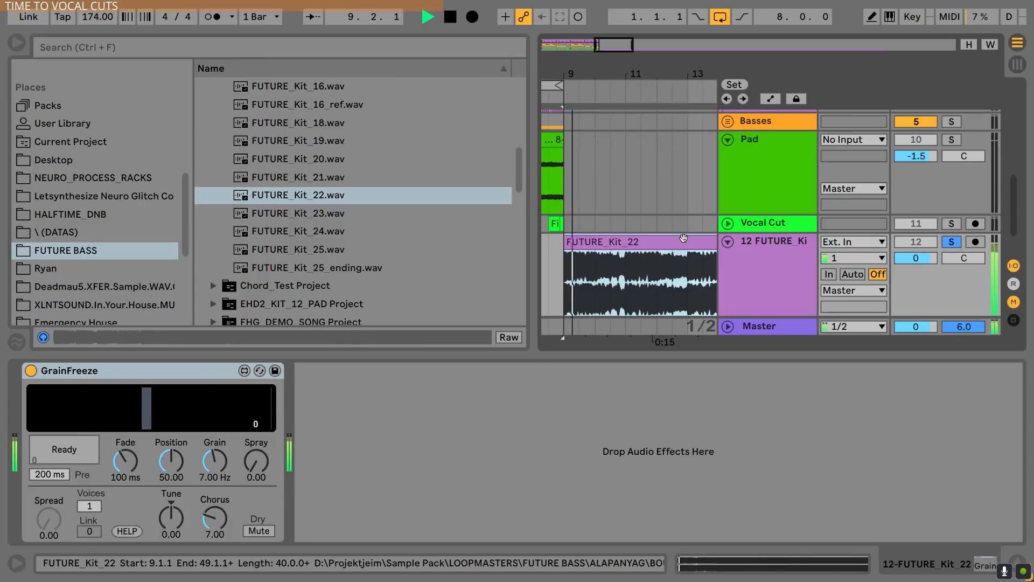
key("space")
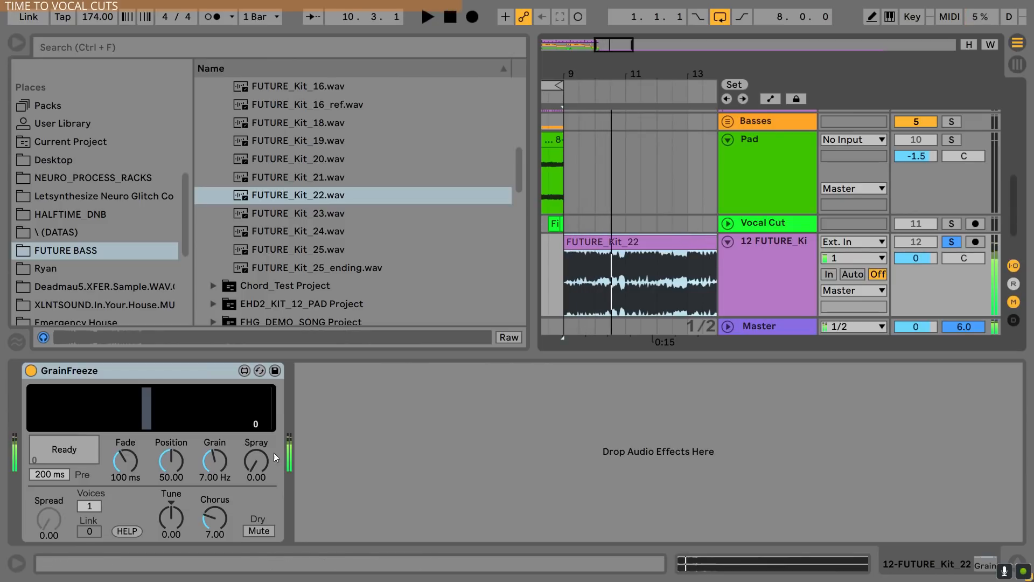
left_click(64, 447)
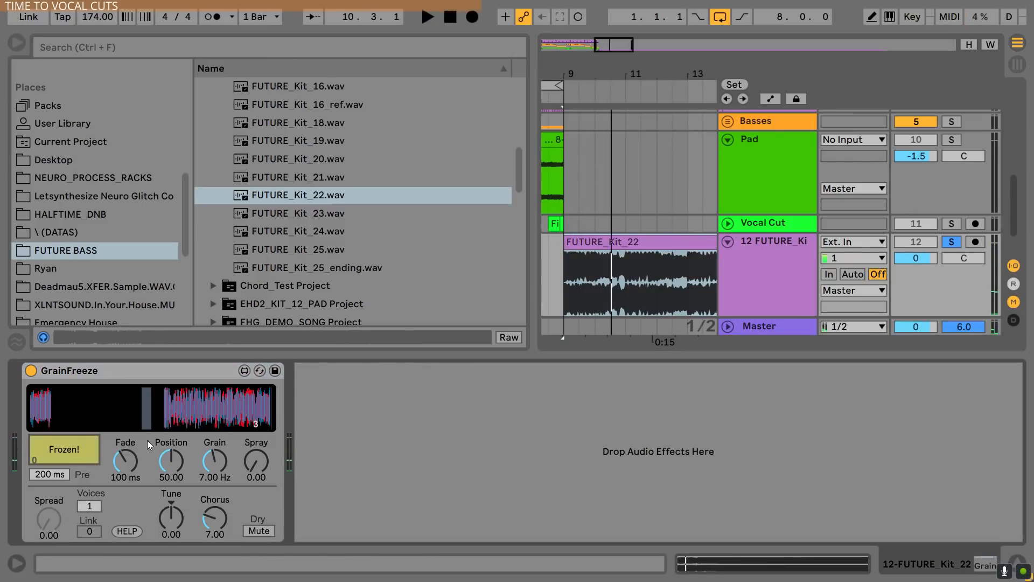
key("ctrl+alt+b")
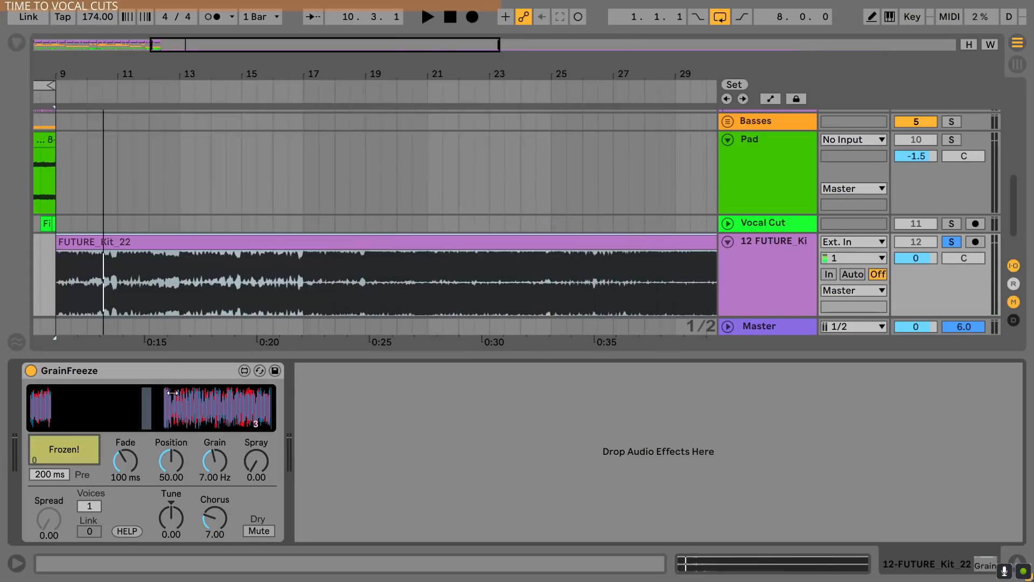
Shape the frozen GrainFreeze sound with Grain at 24.3 Hz, 11 Voices and Spread at 2.01, adjusting the grain position
left_click(179, 412)
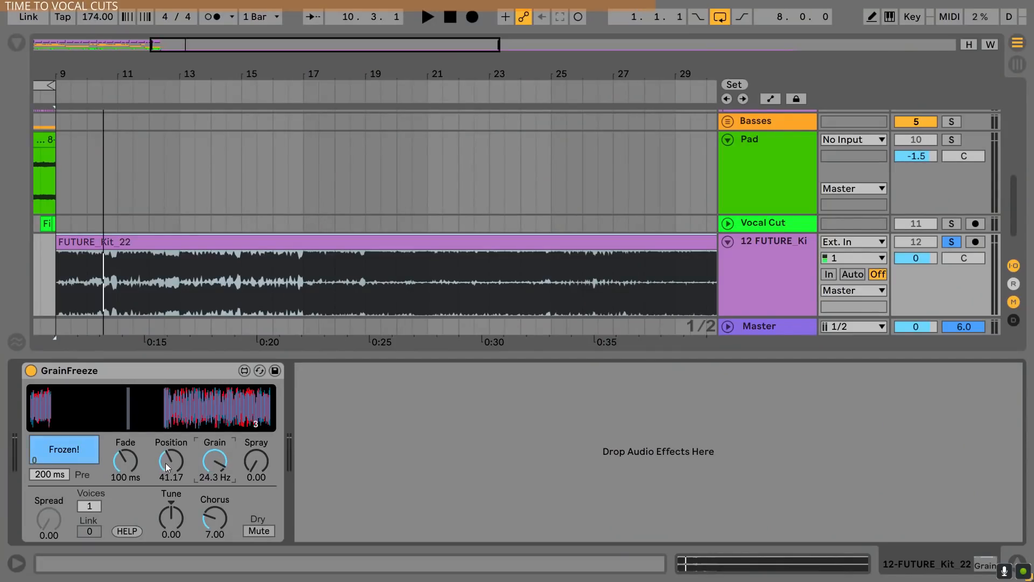
left_click_drag(170, 468, 170, 450)
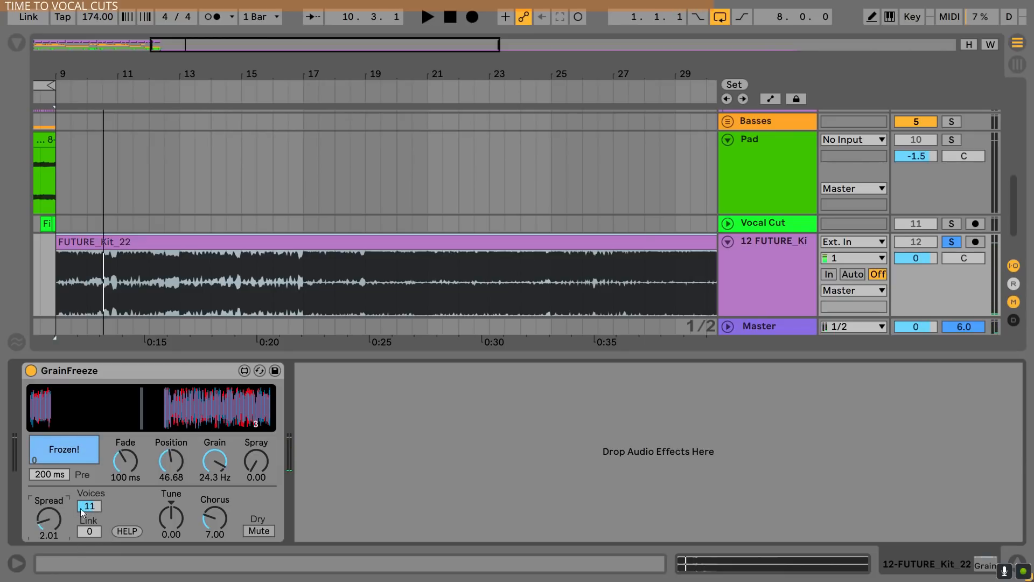
left_click_drag(159, 424, 171, 423)
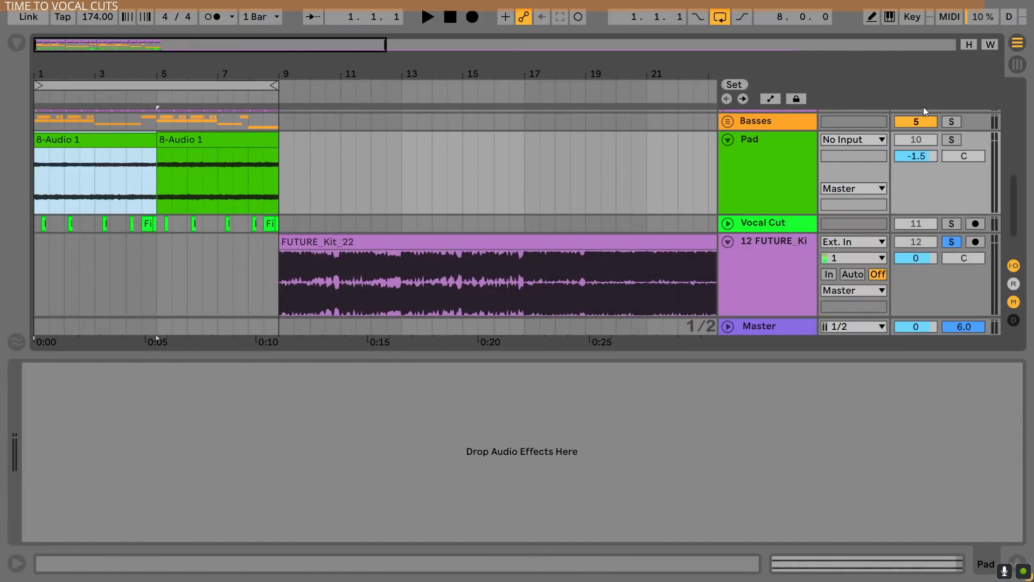
Solo the Pad track and play it from the start of the arrangement
left_click(951, 139)
left_click(759, 160)
key("space")
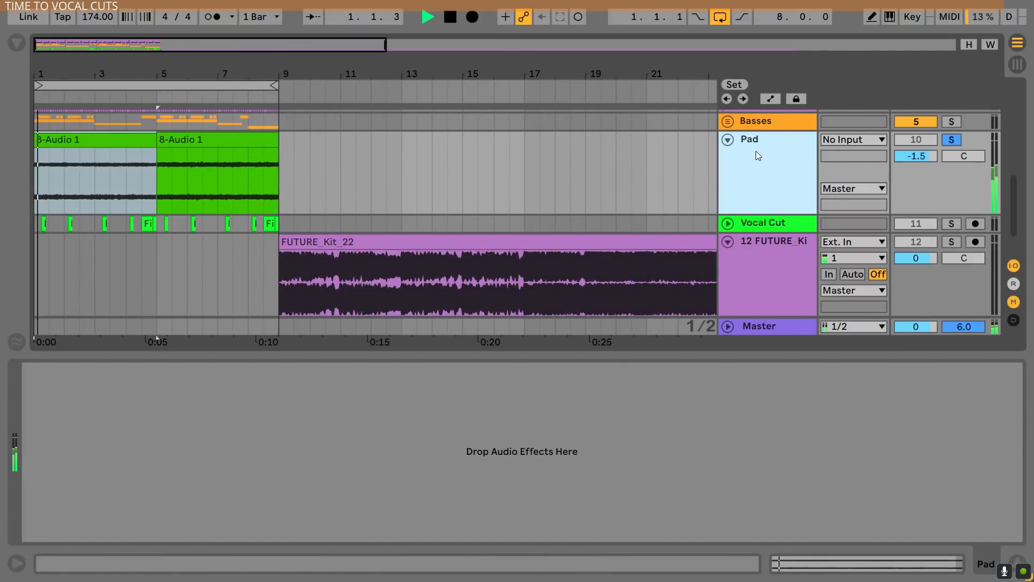
Delete the FUTURE_Kit_22 audio track together with its GrainFreeze device
left_click(789, 261)
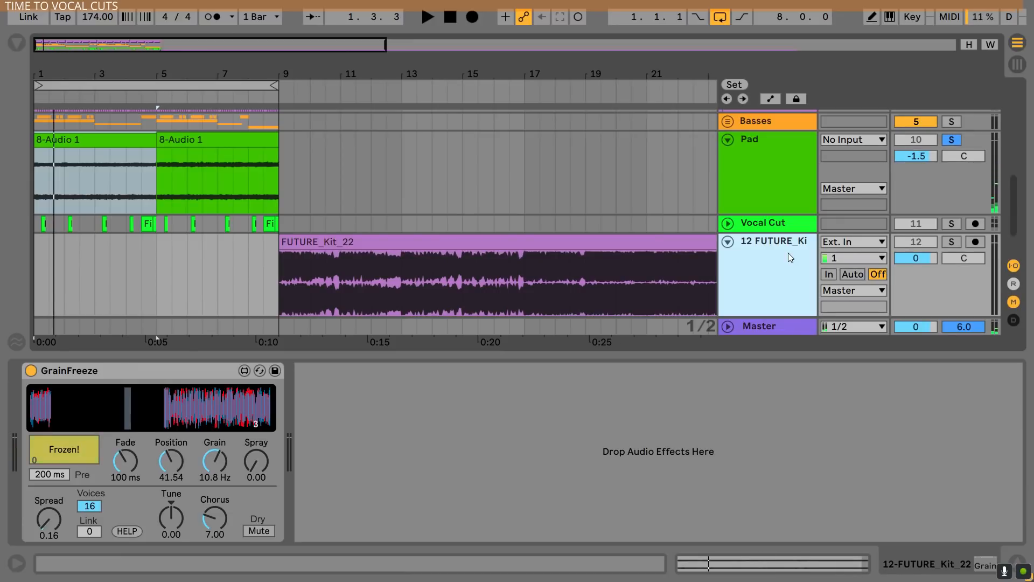
key("Delete")
left_click(795, 206)
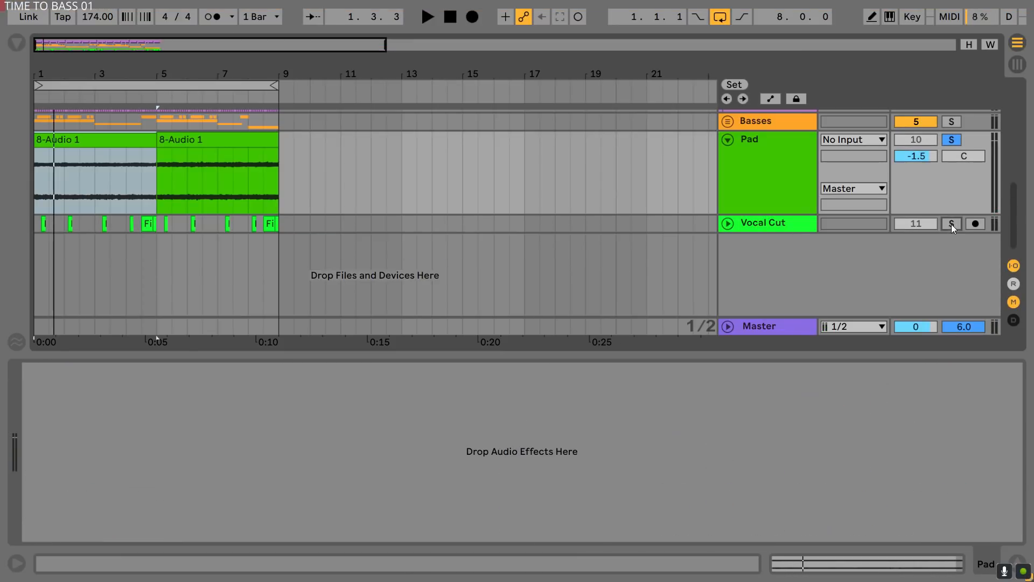
Play the unfolded Vocal Cut track in solo, then fold and switch off all of its effects
left_click(728, 223)
left_click(752, 223)
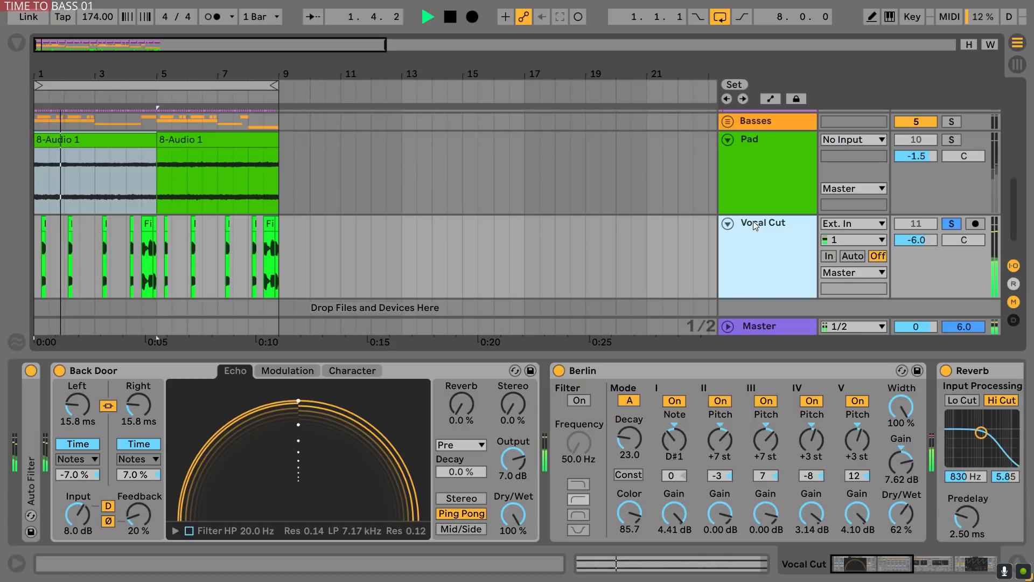
double_click(168, 370)
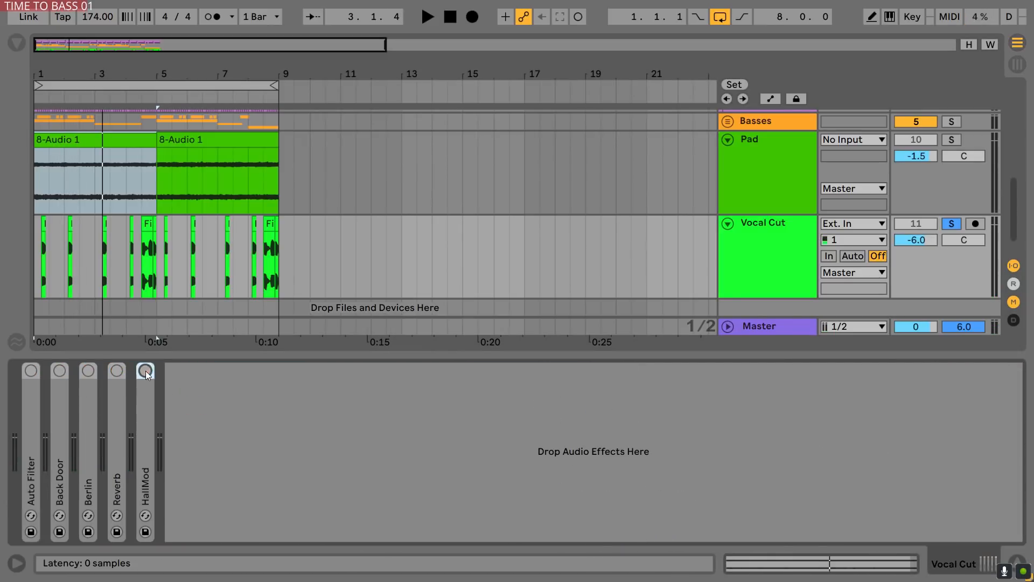
Play the dry vocal cuts and reset the Transpose of the first five selected clips to its default
left_click(105, 224)
key("space")
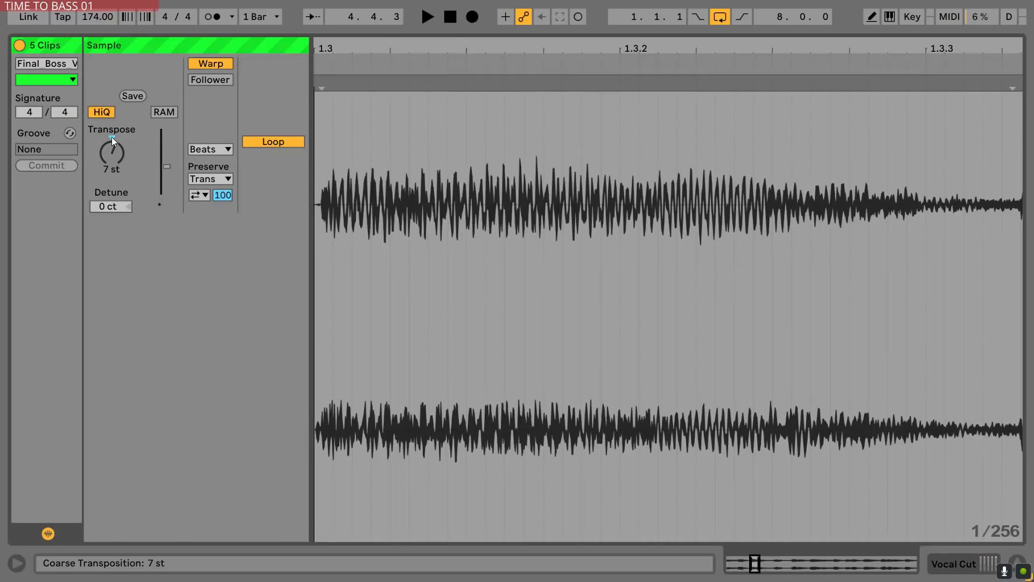
left_click(111, 138)
key("Delete")
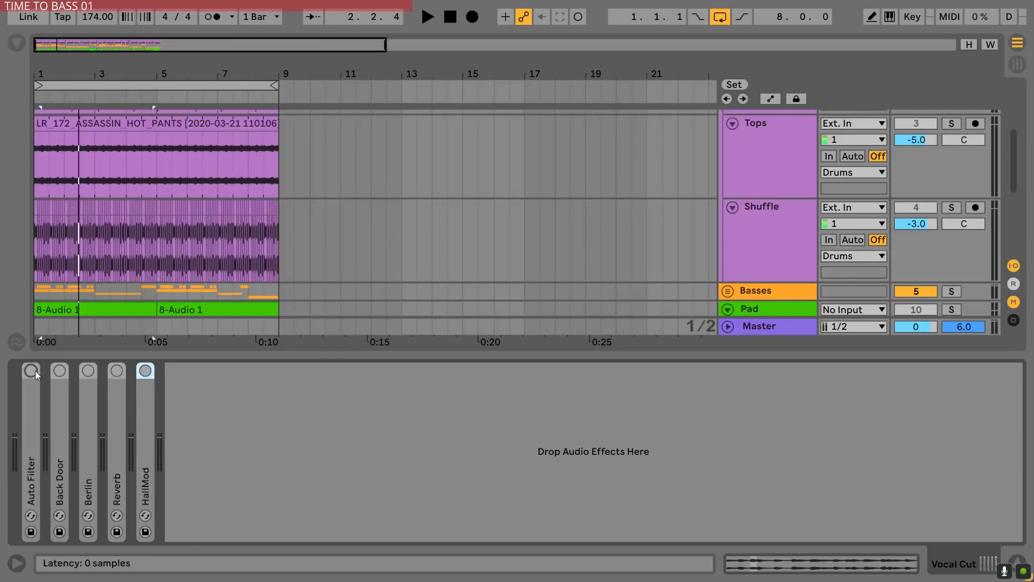
Switch on Auto Filter and Back Door on the Vocal Cut track and compare the playback with Back Door off and on
left_click(34, 371)
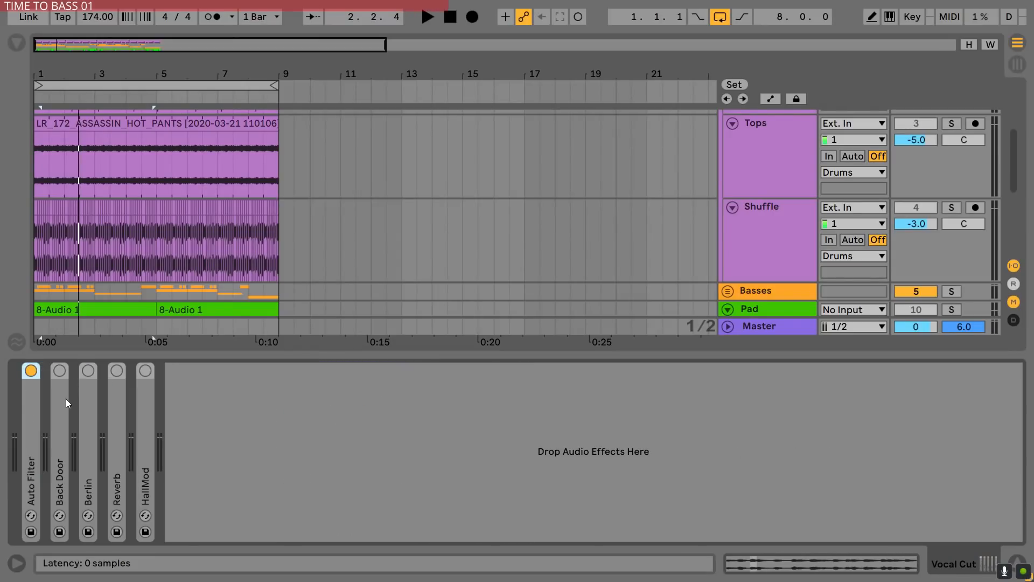
left_click(65, 403)
key("space")
scroll(253, 231, "down", 5)
scroll(254, 231, "down", 2)
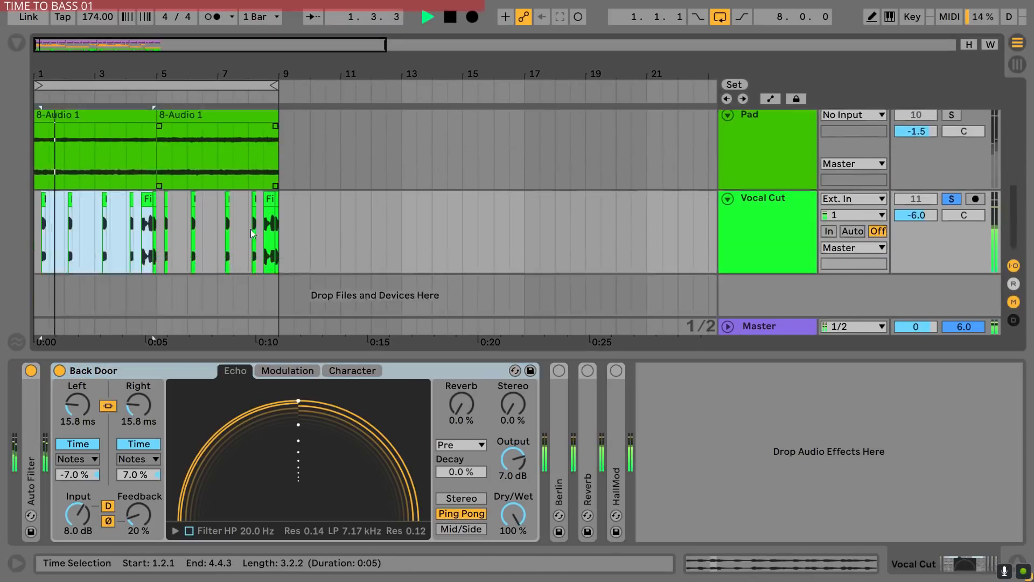
left_click(59, 371)
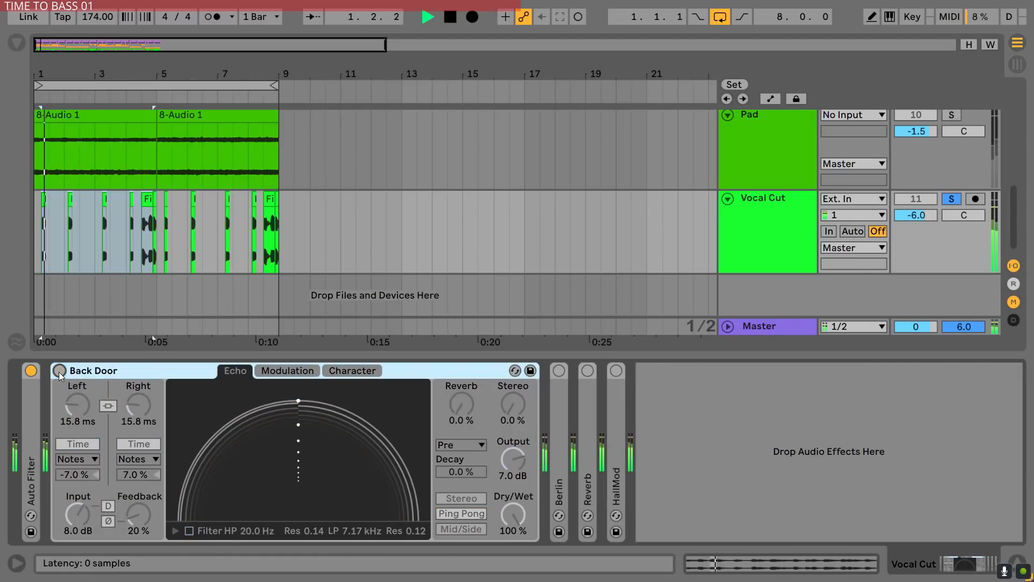
left_click(59, 371)
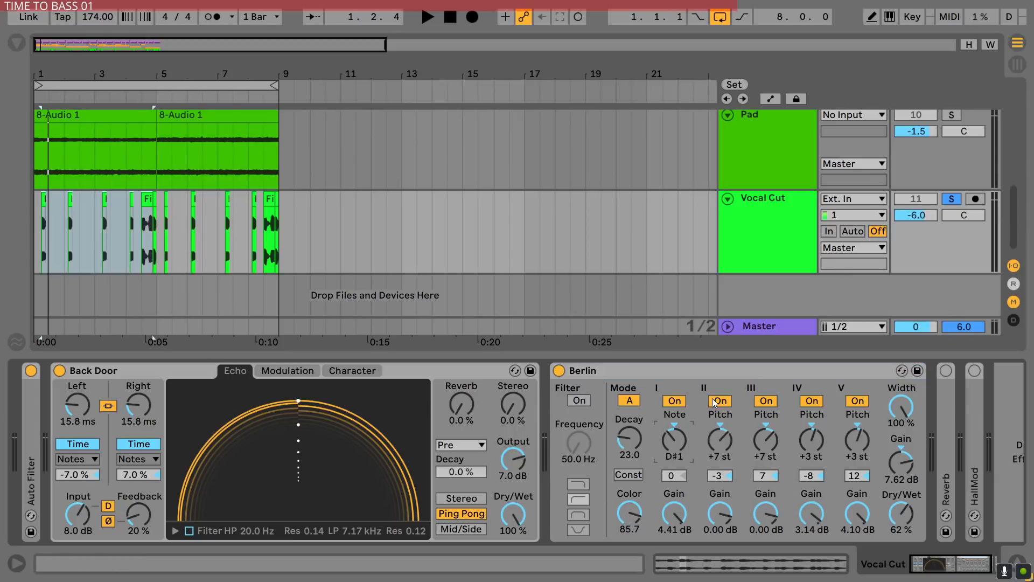
Compare the vocal with Berlin off and on, then add Reverb and HallMod to the active effects
left_click(559, 370)
left_click(558, 370)
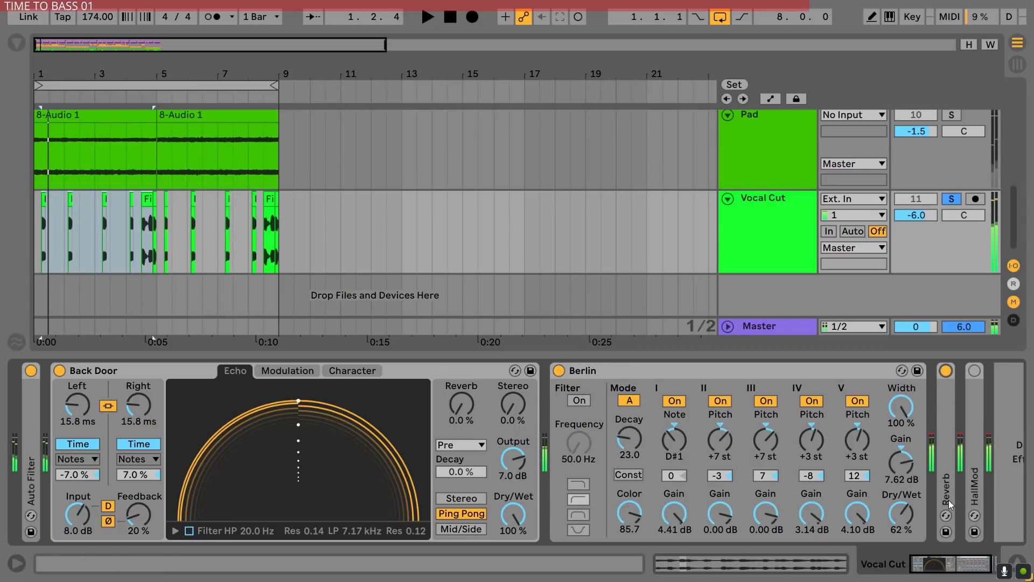
left_click(939, 570)
key("space")
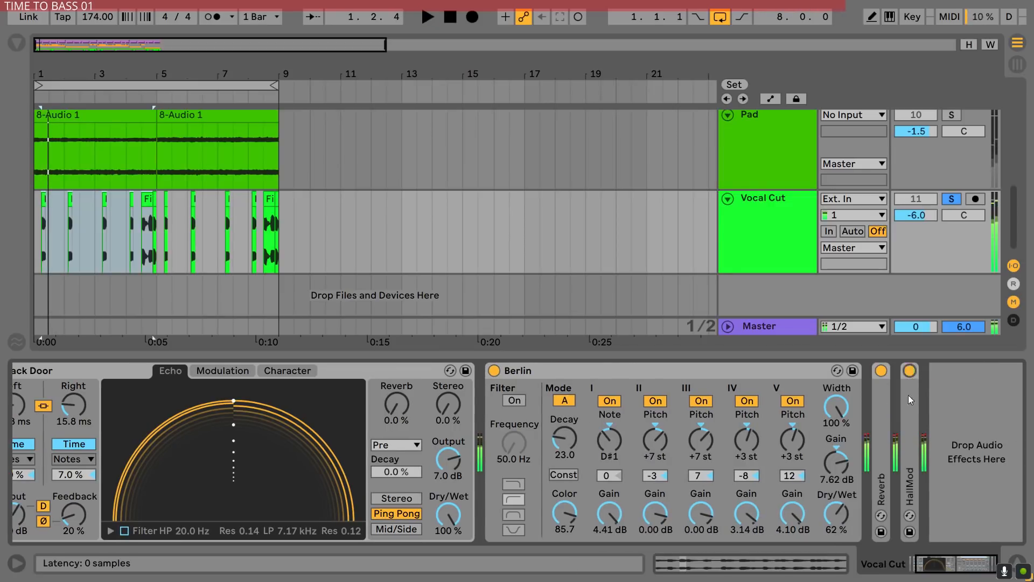
Unfold HallMod, play the Vocal Cut through the full effect chain with its modulation shown, then unsolo the track
double_click(909, 412)
left_click(922, 567)
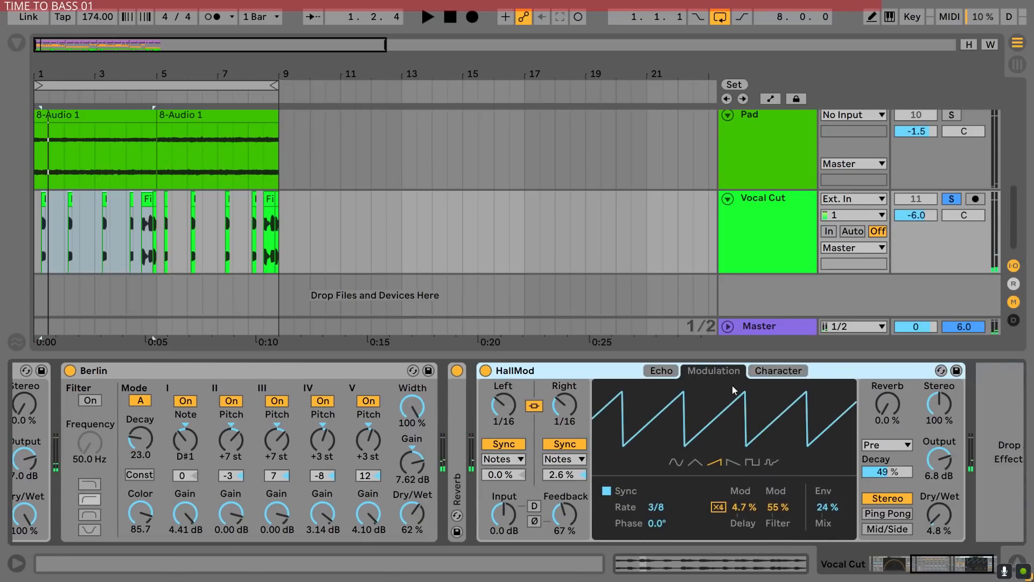
key("space")
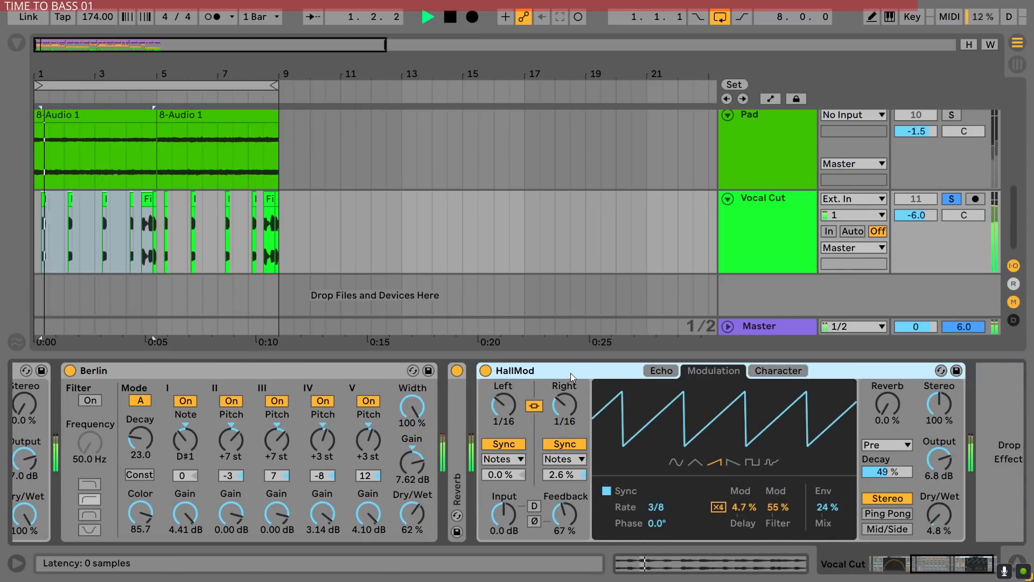
left_click(951, 200)
left_click(1017, 561)
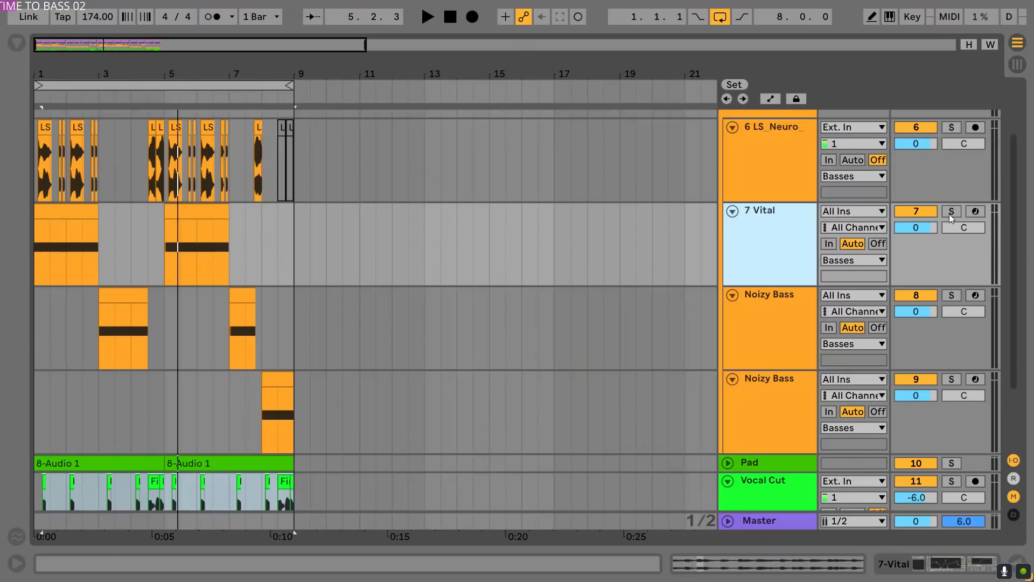
Solo the 7 Vital track, inspect the note in its first clip and play the clip from bar 1
left_click(950, 213)
double_click(50, 210)
left_click(800, 237)
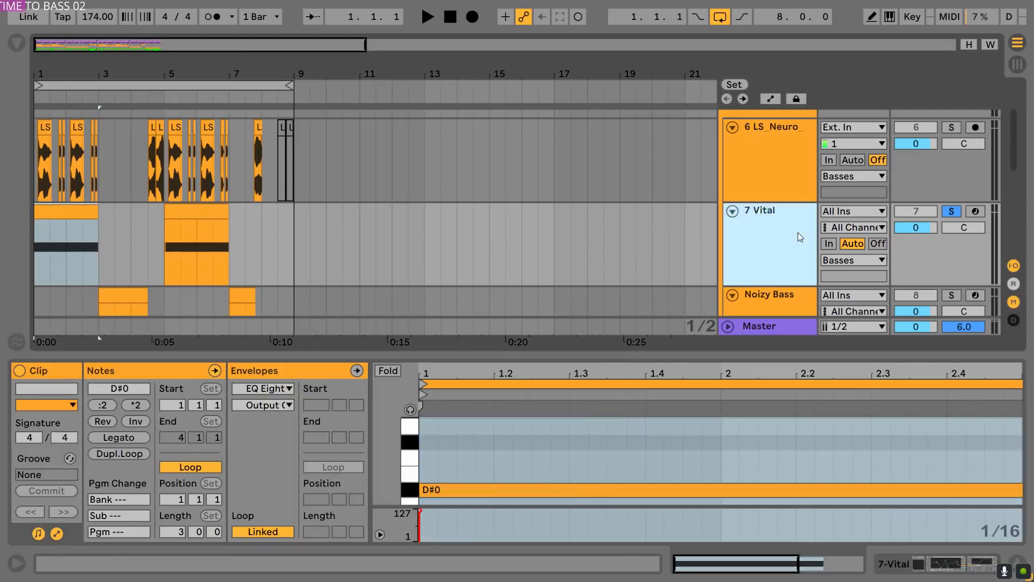
left_click(57, 202)
key("space")
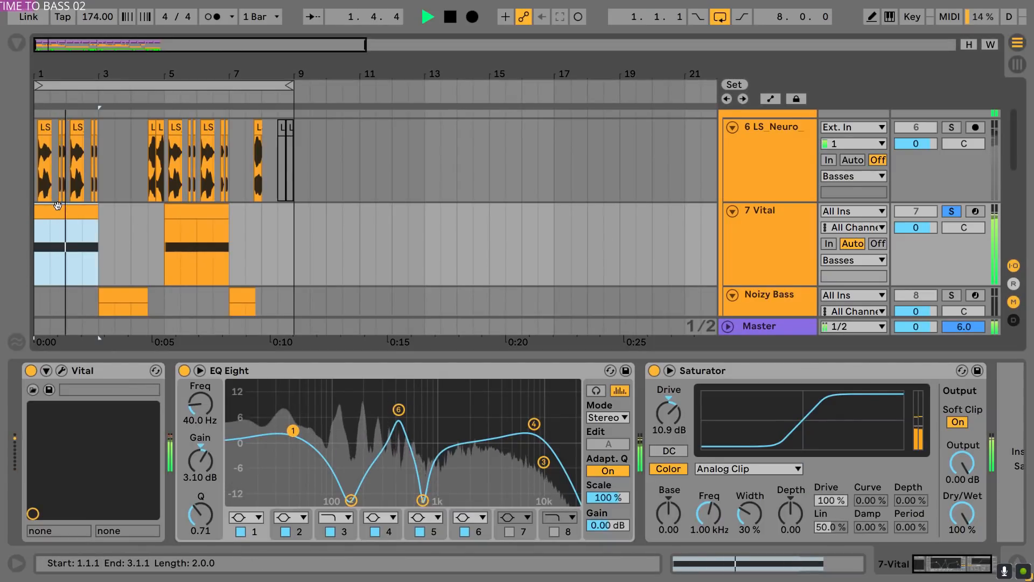
key("space")
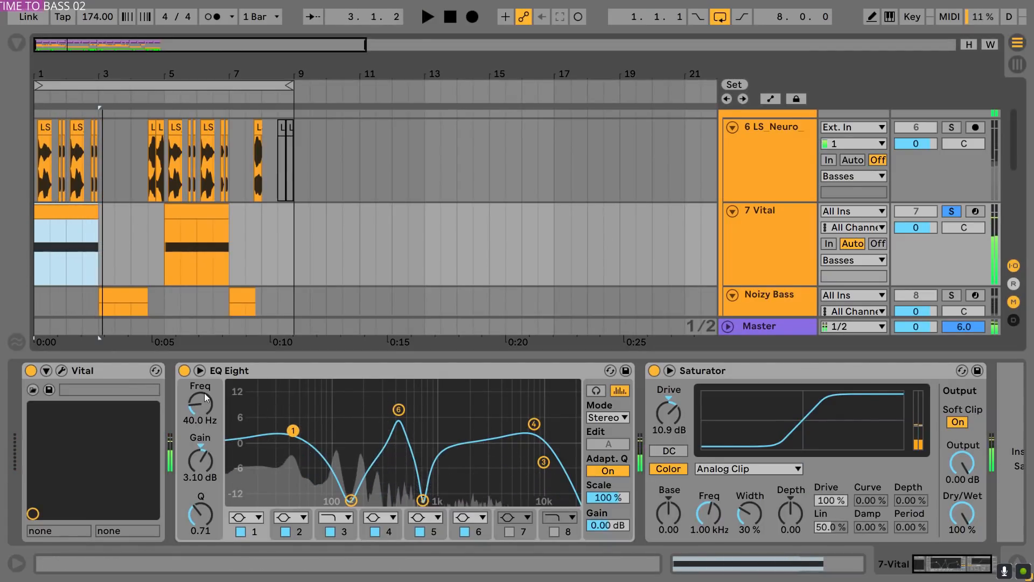
Bypass EQ Eight and Saturator on the 7 Vital track and play the dry synth sound
left_click(184, 371)
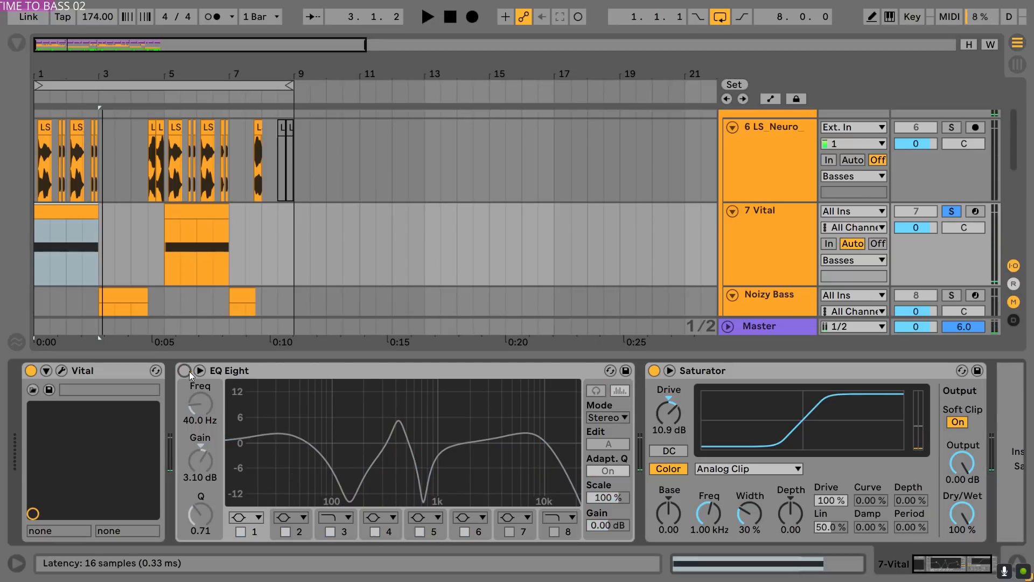
left_click(654, 370)
key("space")
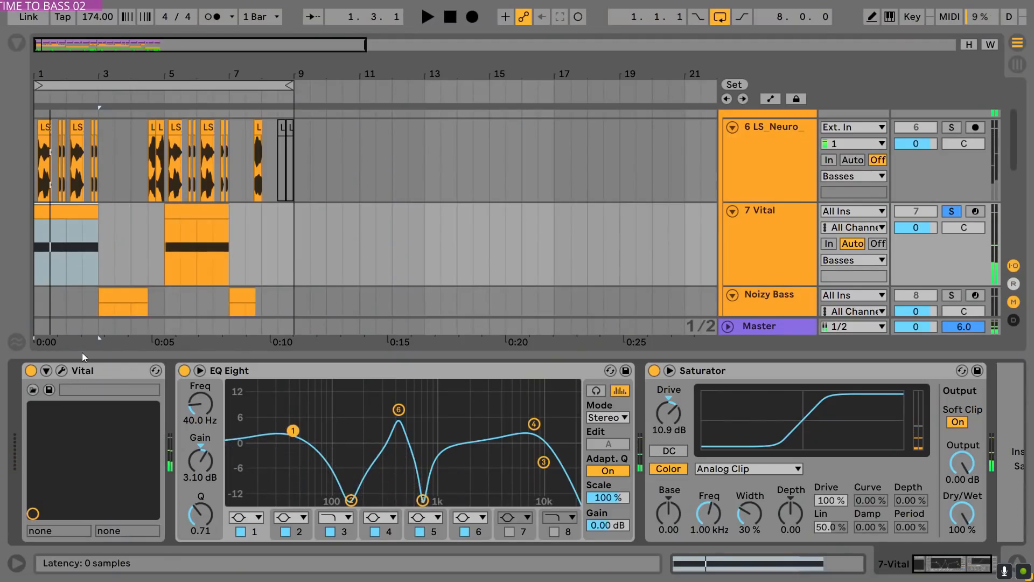
Open the Vital synth's interface and show the Simple_Fm_51 wavetable of OSC 1 in 3D
left_click(62, 370)
left_click_drag(602, 38, 579, 37)
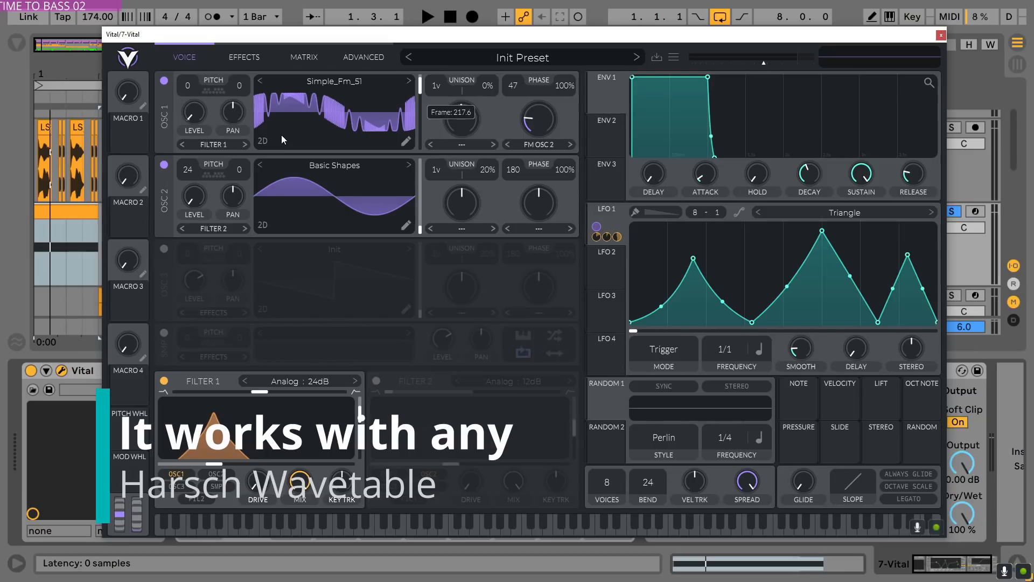
left_click(261, 142)
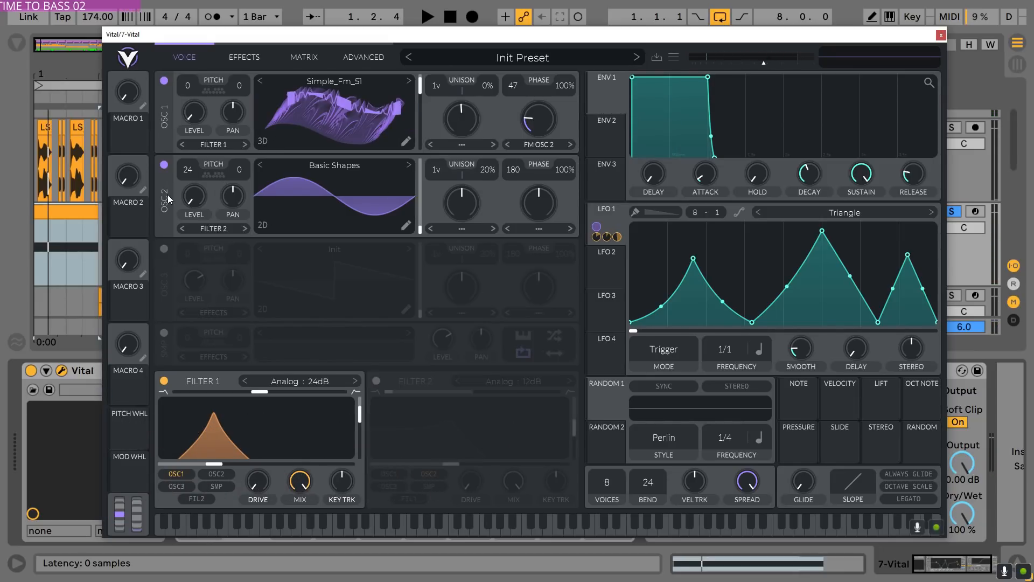
Set OSC 1's phase distortion to FM Osc 2 and increase the FM amount while the bass plays
left_click(541, 144)
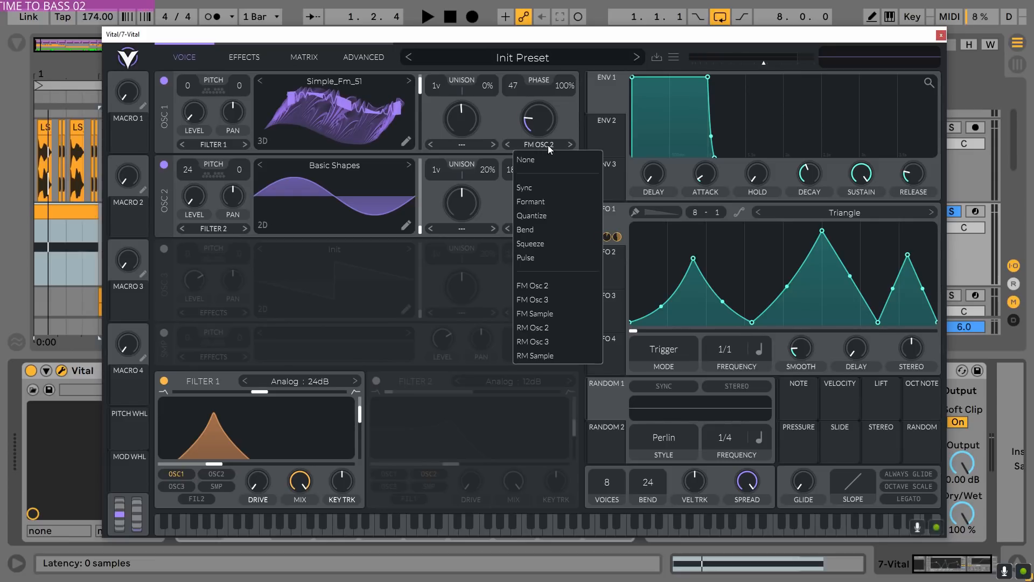
left_click(541, 286)
key("space")
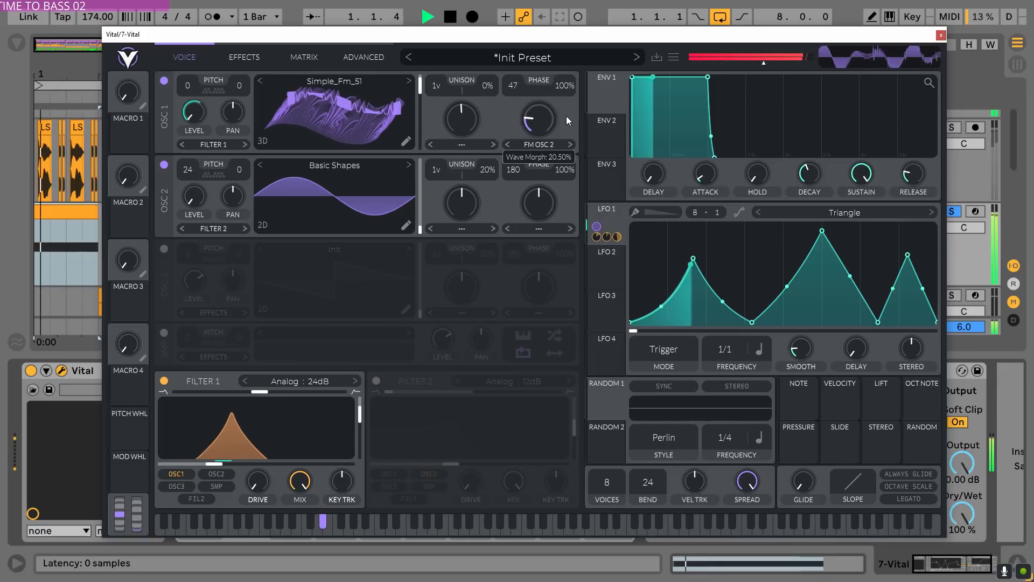
mouse_move(542, 116)
left_mouse_down()
mouse_move(568, 72)
mouse_move(554, 124)
left_mouse_up()
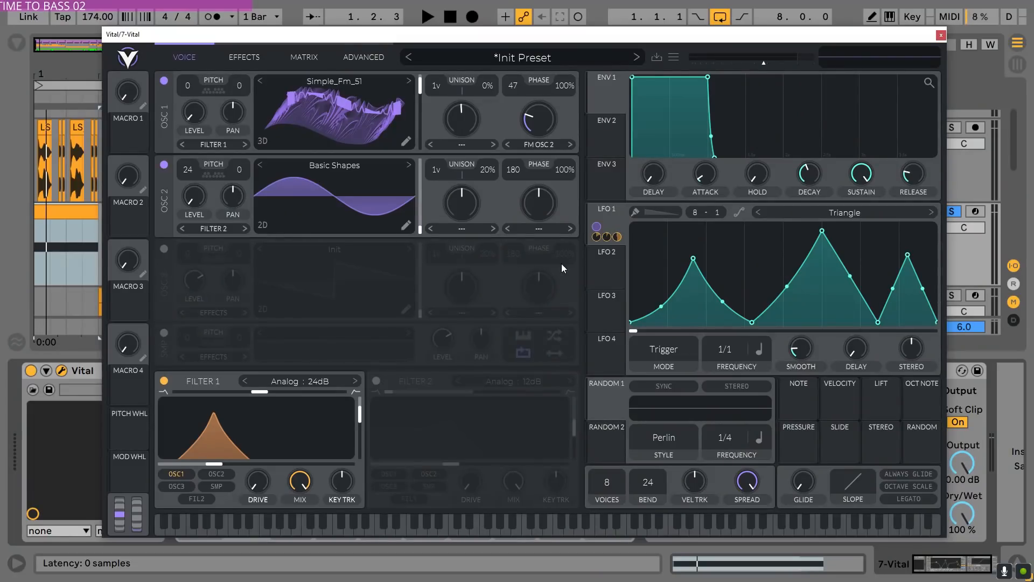
Examine Vital's modulation sources, including LFO 2, LFO 1 with its assignments, the envelopes and Random 2
left_click(612, 303)
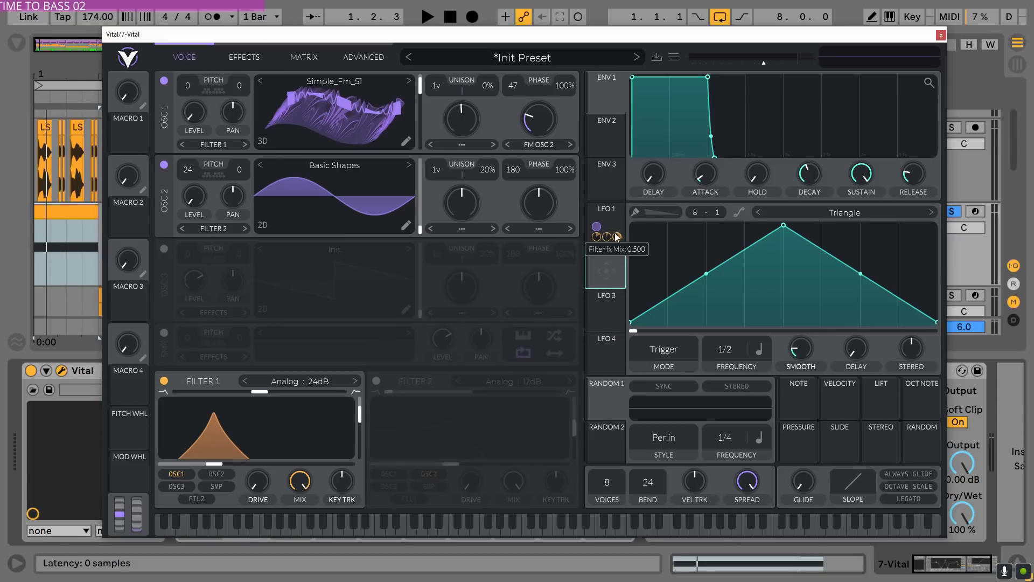
left_click(612, 217)
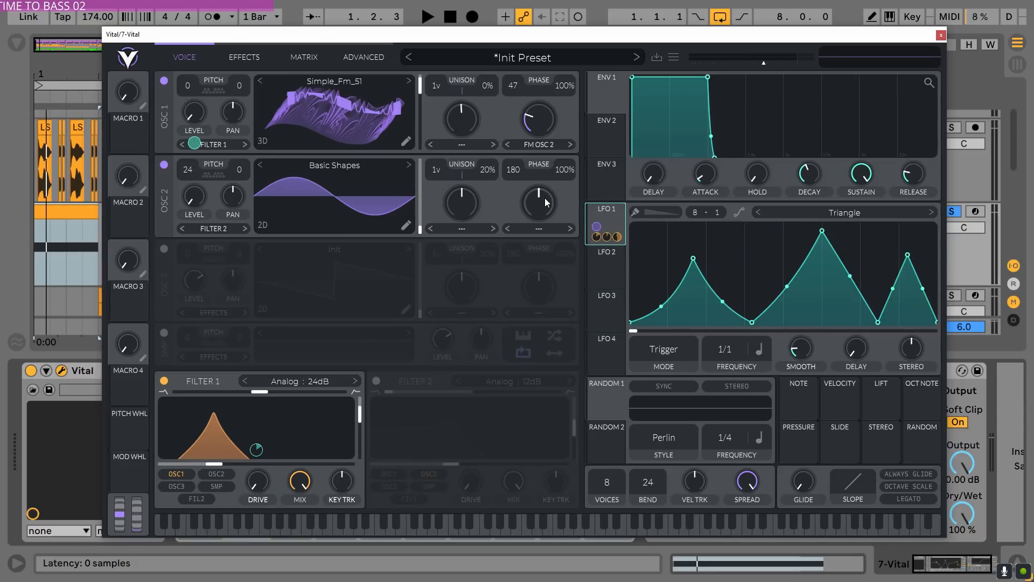
left_click(608, 141)
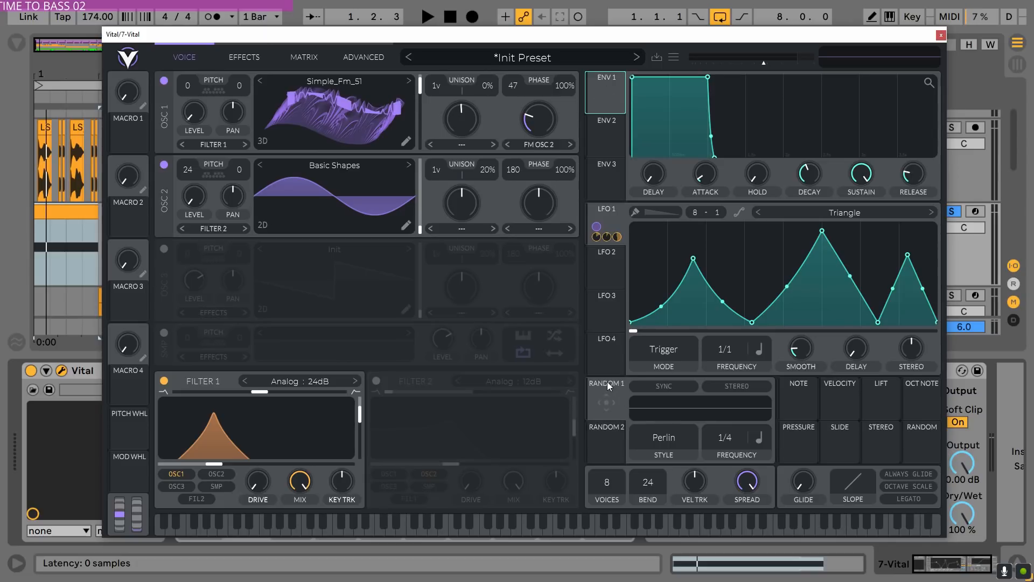
left_click(609, 435)
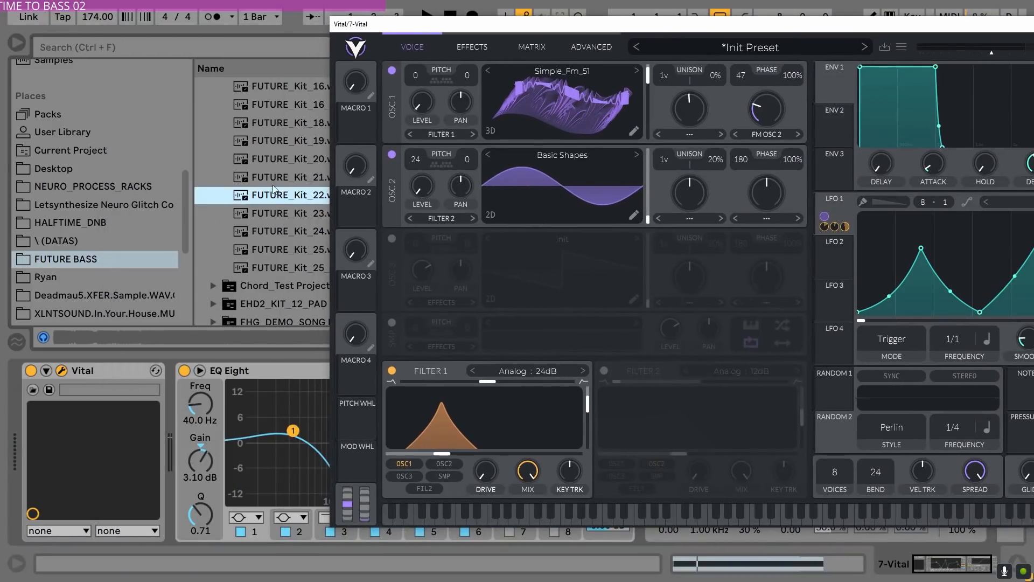
Try to place the FUTURE_Kit_22 sample on Vital's OSC 1 wavetable, then hide the browser and recenter the synth window
left_click_drag(273, 189, 577, 117)
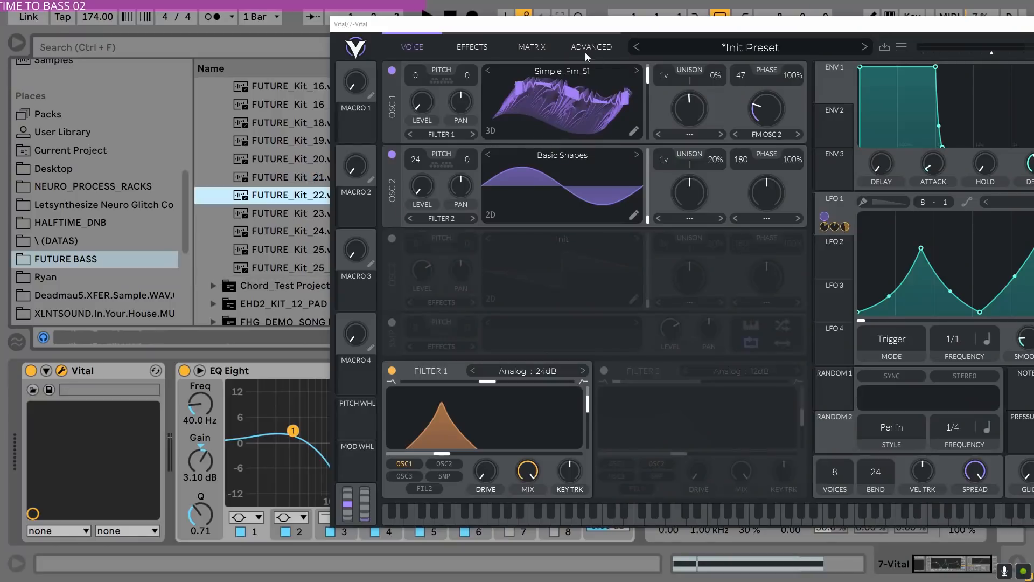
left_click_drag(603, 30, 371, 21)
left_click(14, 43)
left_click_drag(169, 88, 169, 135)
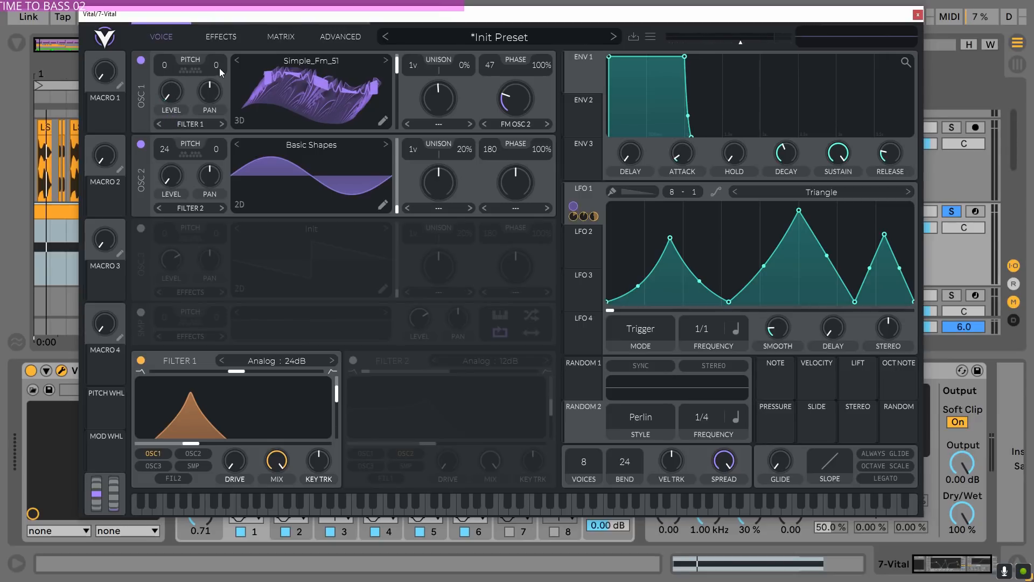
Check the output routing options of OSC 1 and enable only C in its Transpose Snap
left_click(192, 124)
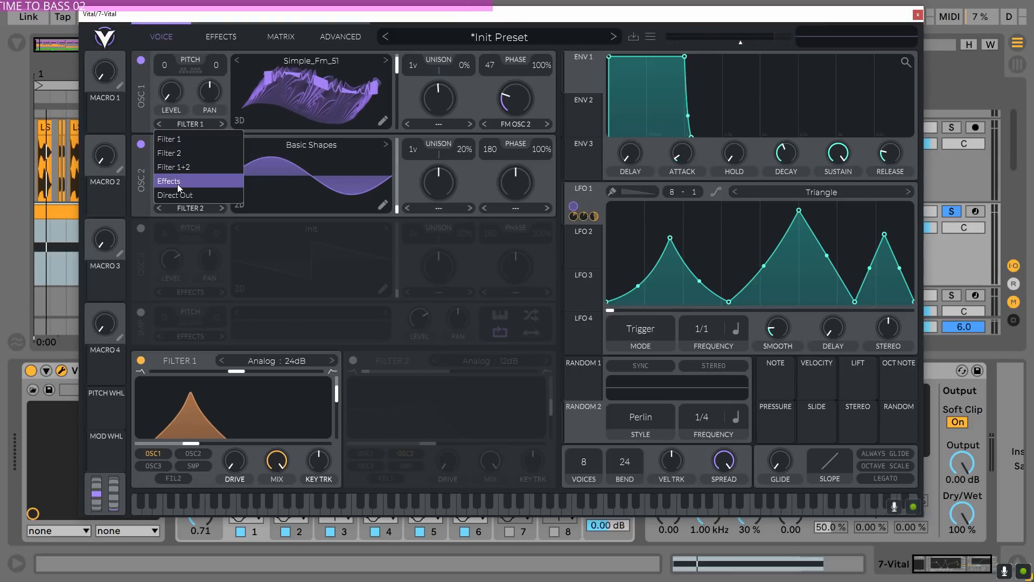
left_click(190, 195)
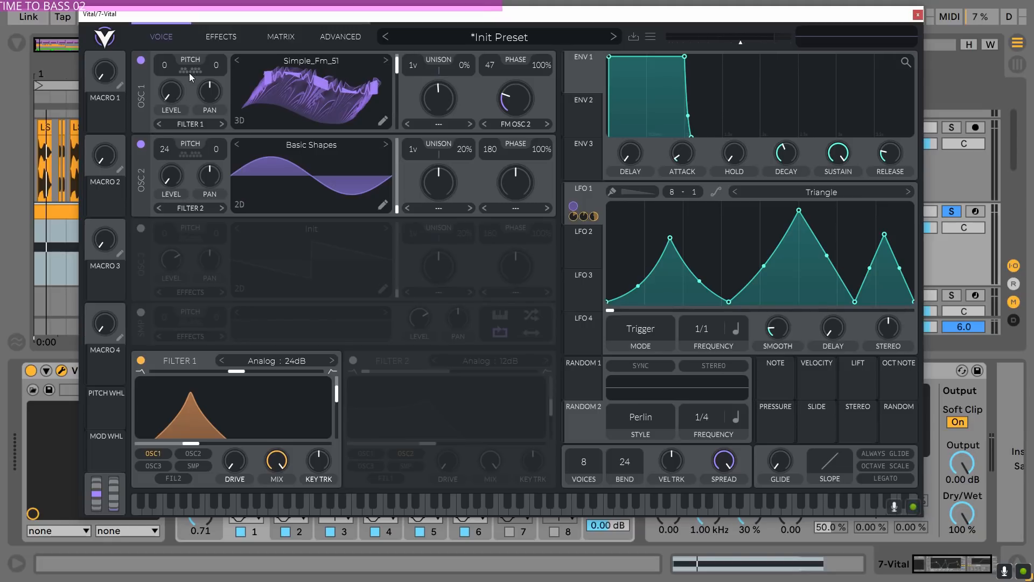
left_click(189, 72)
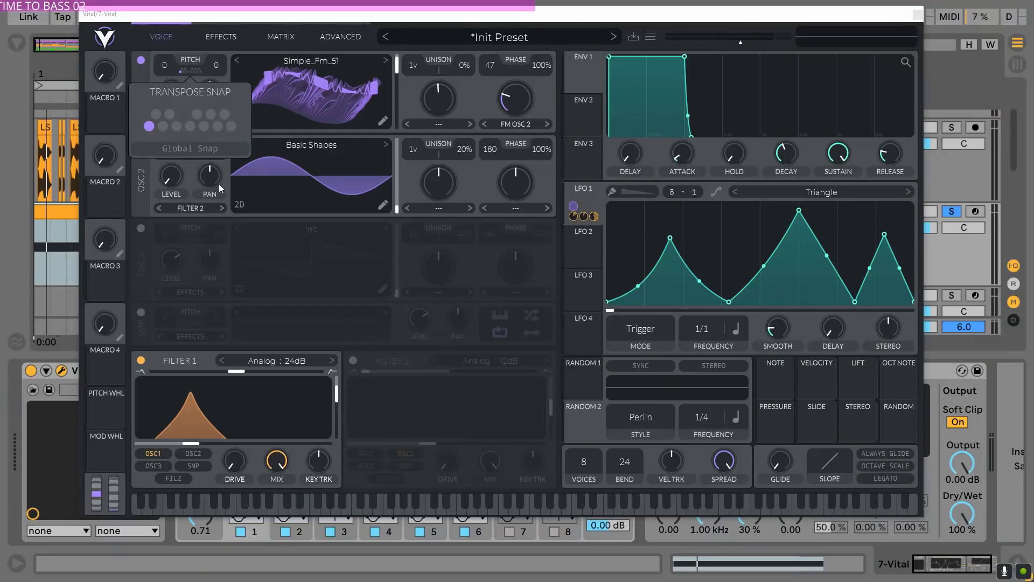
left_click(219, 184)
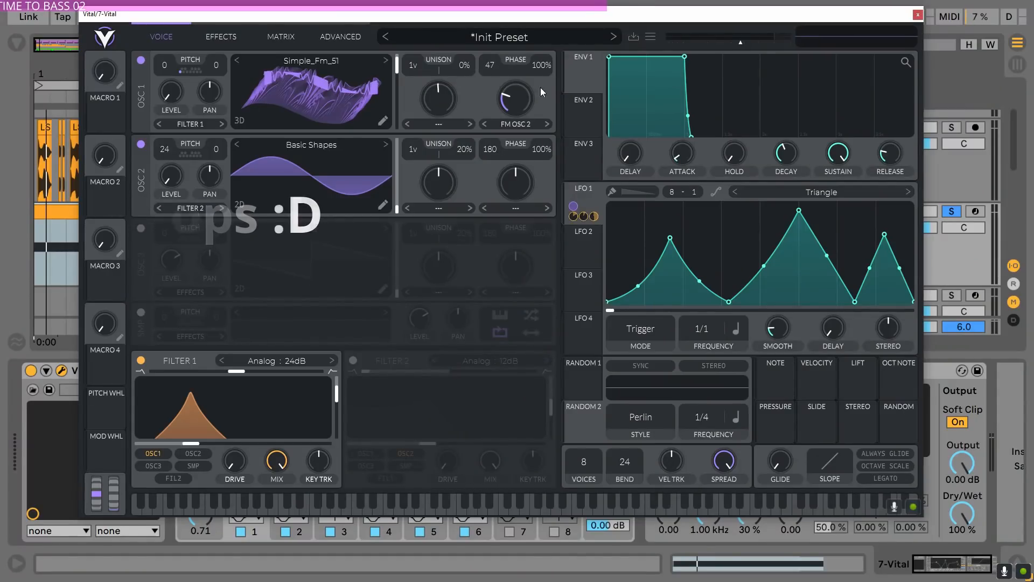
Review OSC 1's available phase distortion types and keep FM Osc 2
left_click(520, 126)
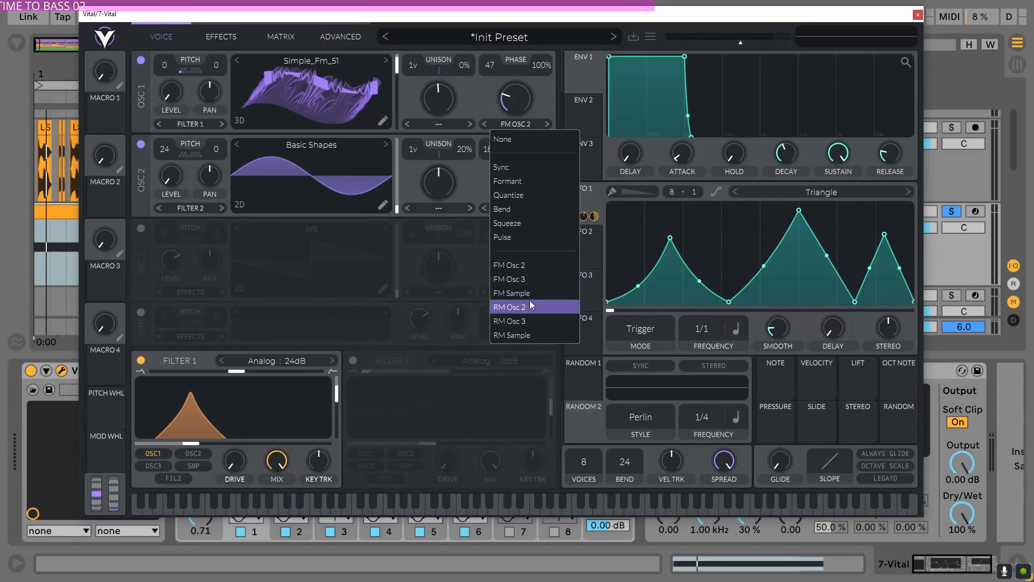
left_click(462, 170)
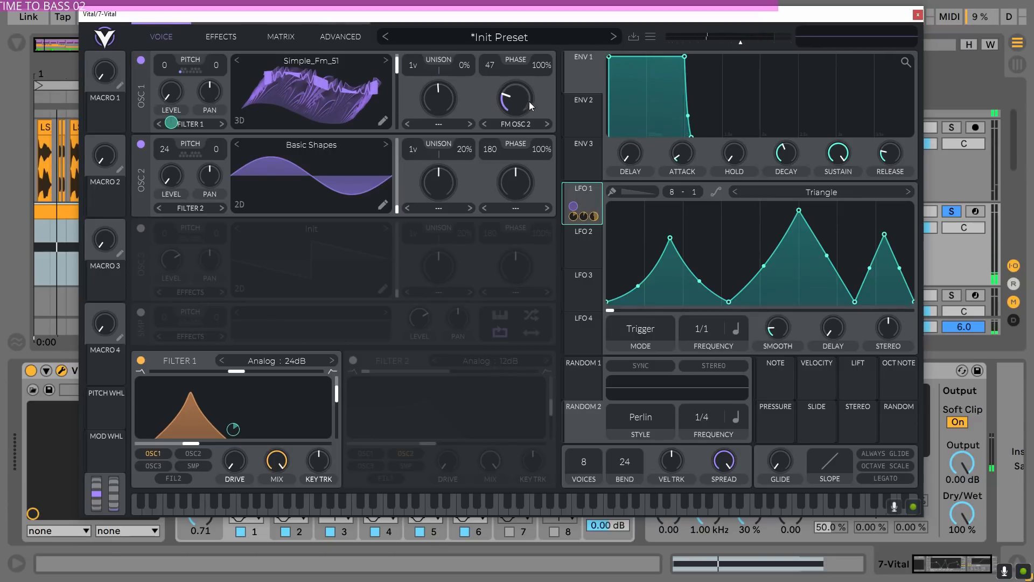
Show Vital's effects and compare the bass with and without the Comb Low High Flange+ filter and the Eq
left_click(222, 35)
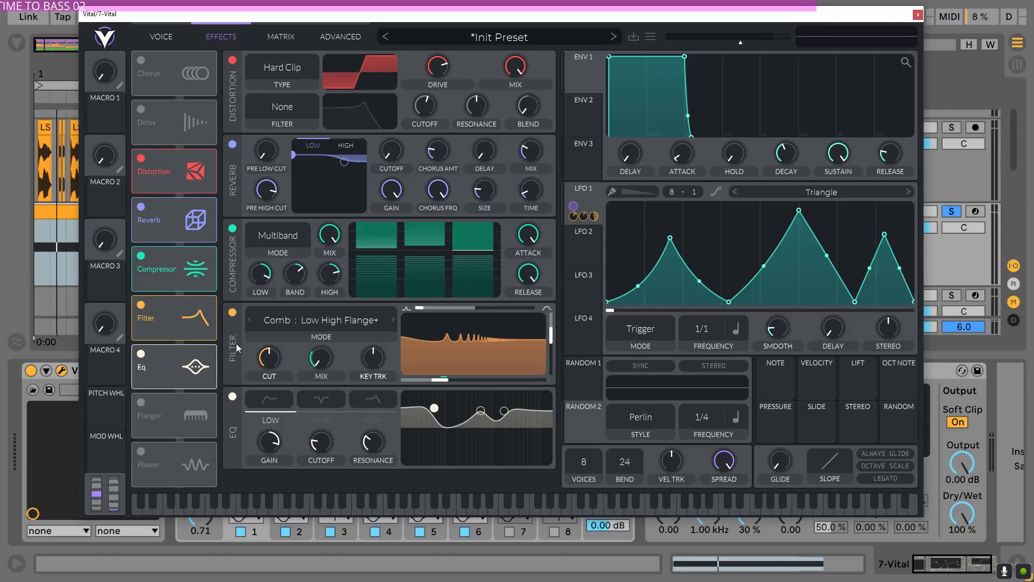
left_click(233, 315)
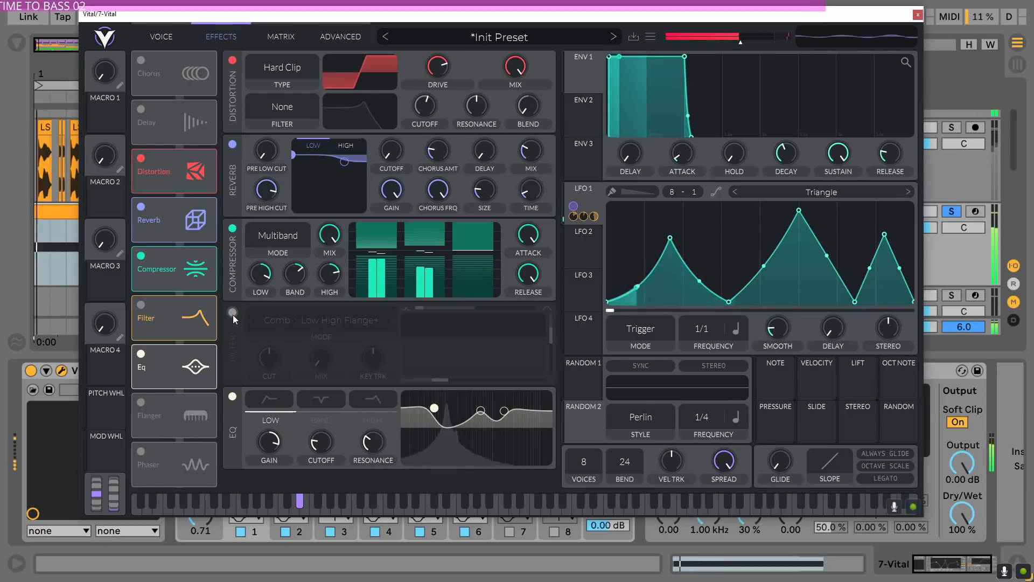
left_click(232, 315)
left_click(231, 314)
left_click(232, 314)
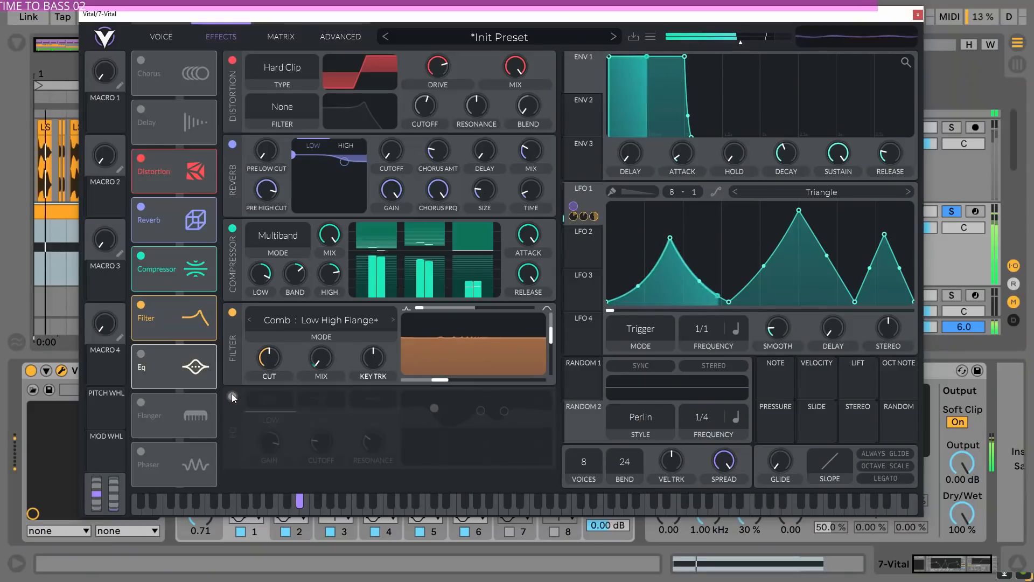
left_click(233, 396)
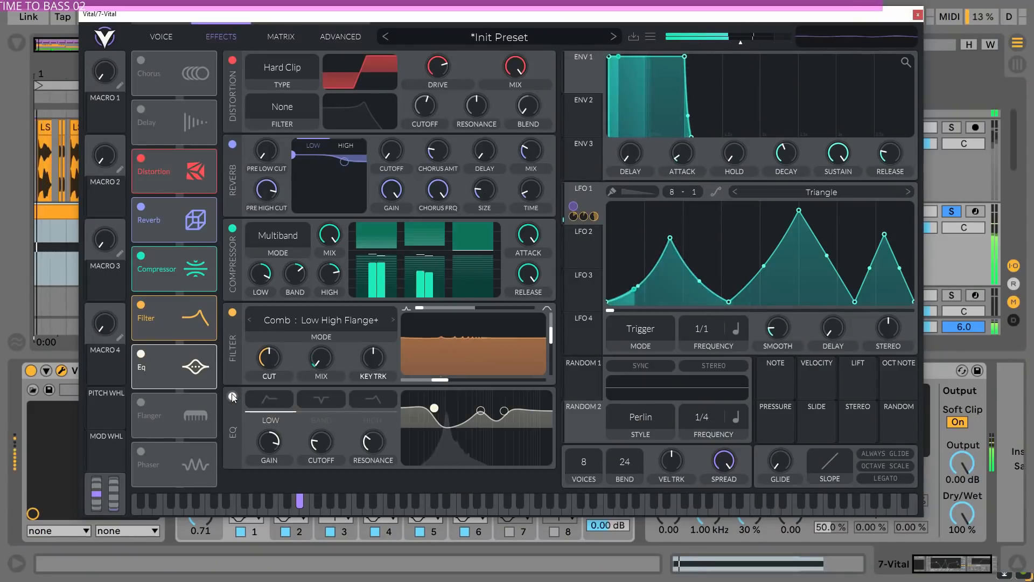
Examine Vital's modulation matrix and advanced settings, then close the synth window
left_click(283, 39)
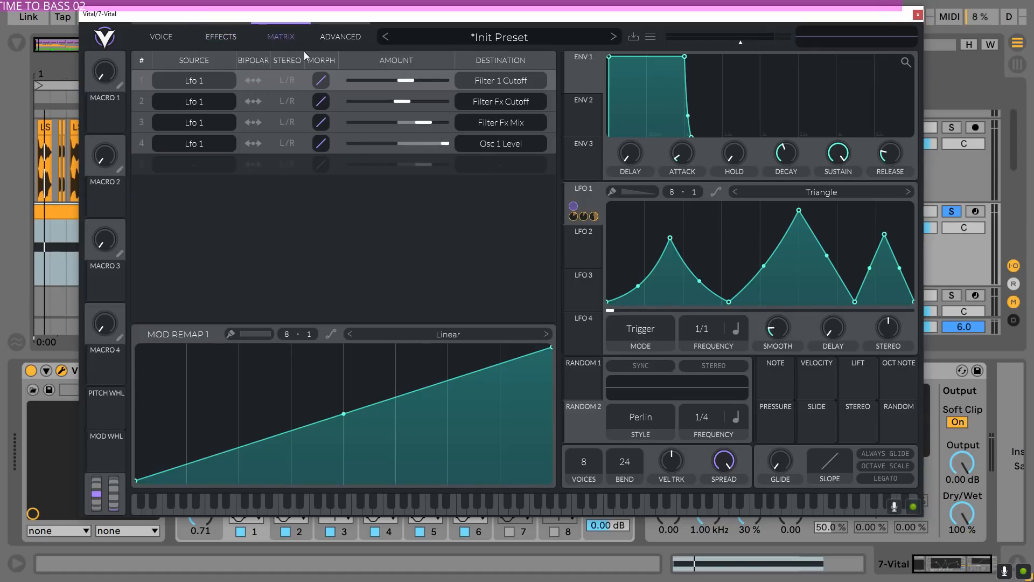
left_click(344, 36)
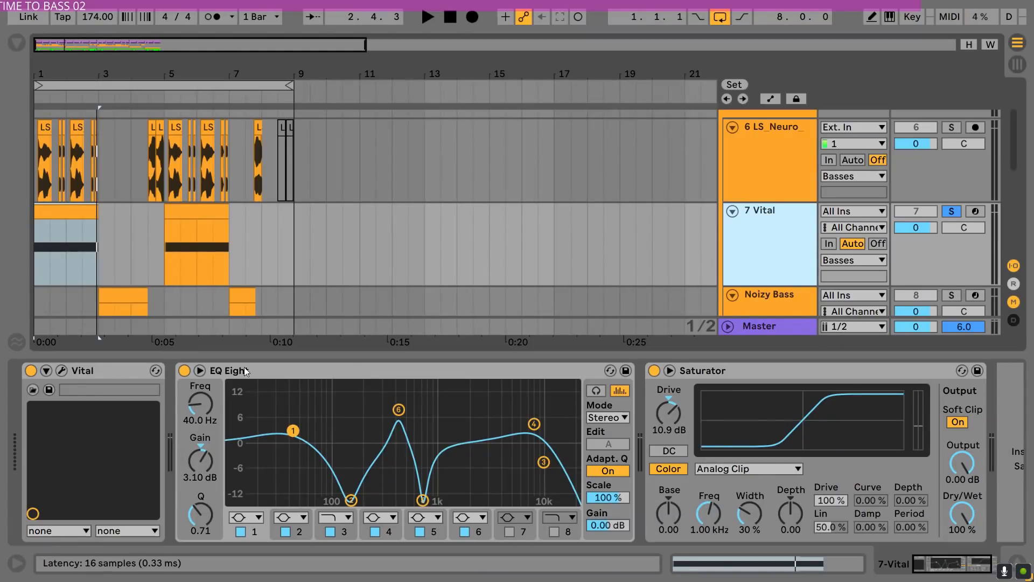
Compare the Vital bass with EQ Eight bands 2 and 6 bypassed and enabled, and turn off band 5
left_click(341, 374)
left_click(350, 500)
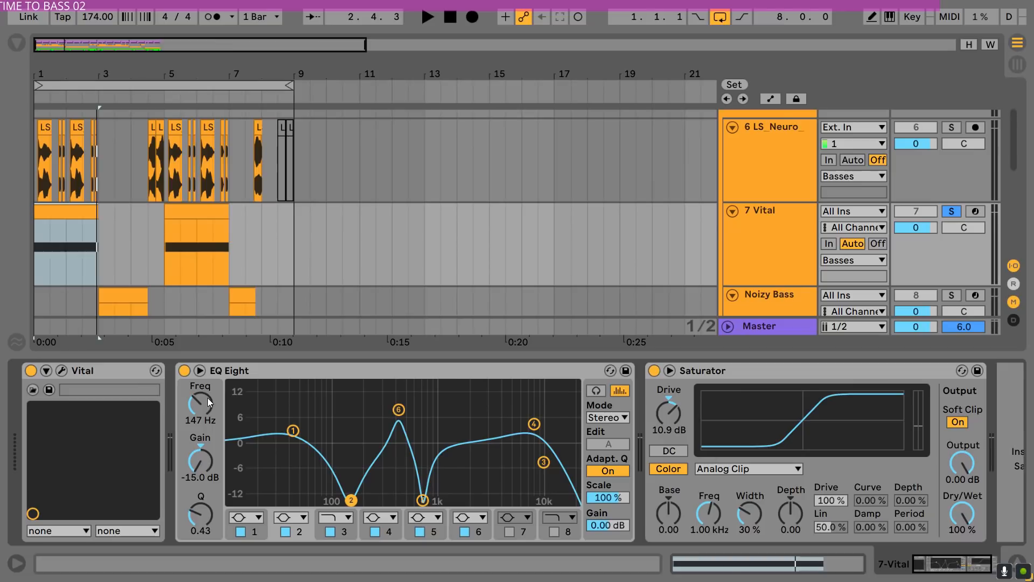
key("space")
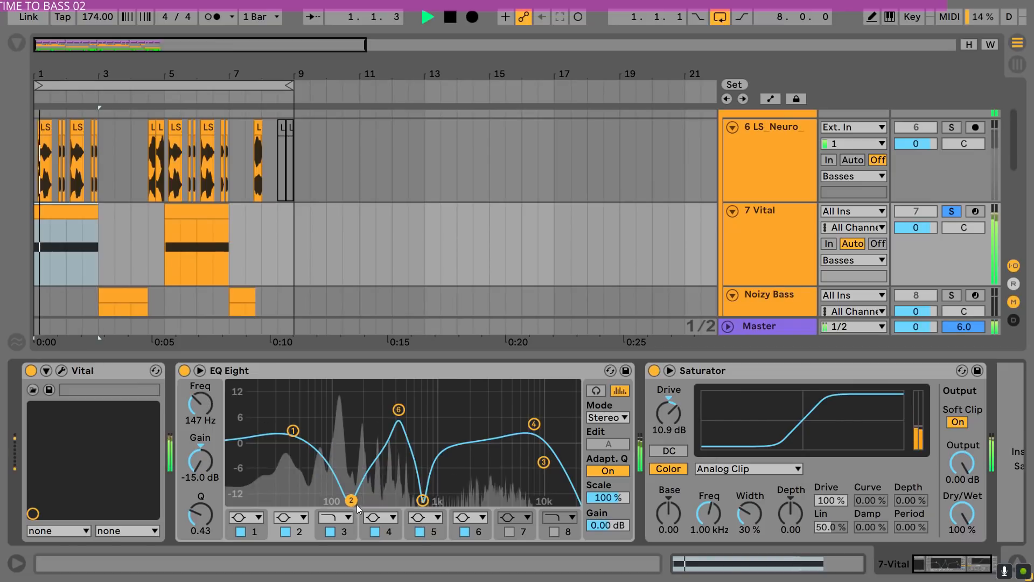
left_click(285, 532)
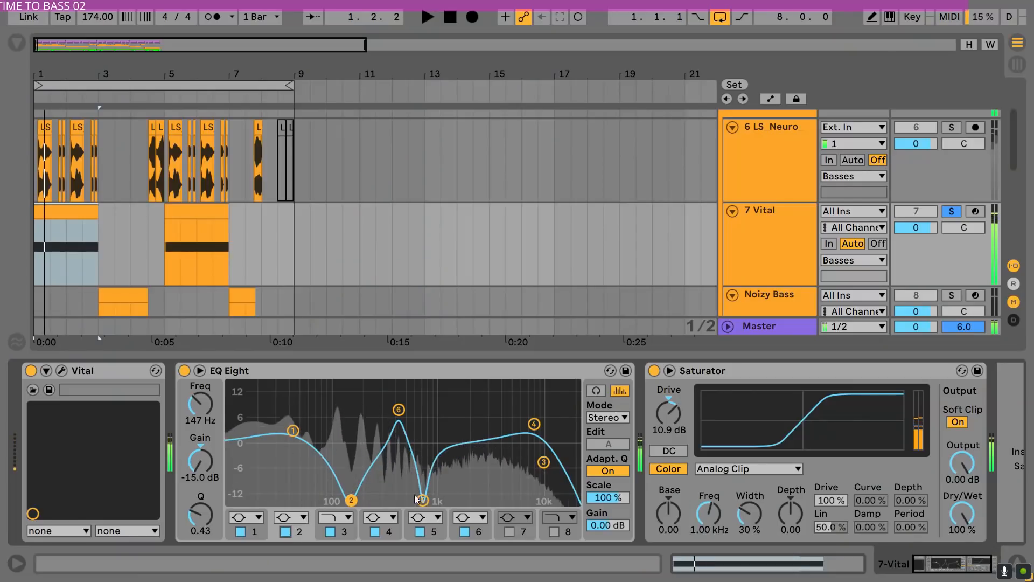
left_click(419, 532)
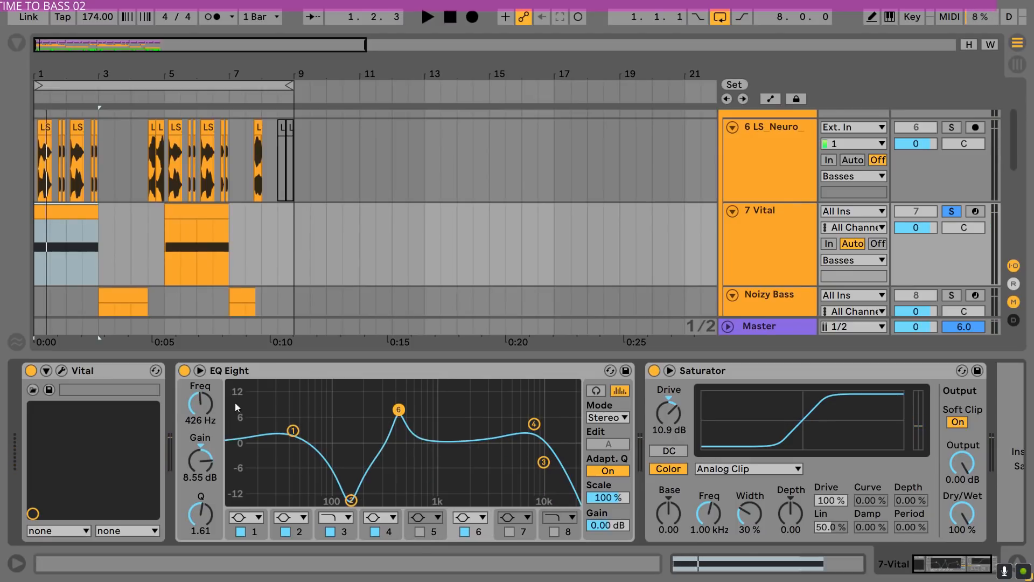
key("space")
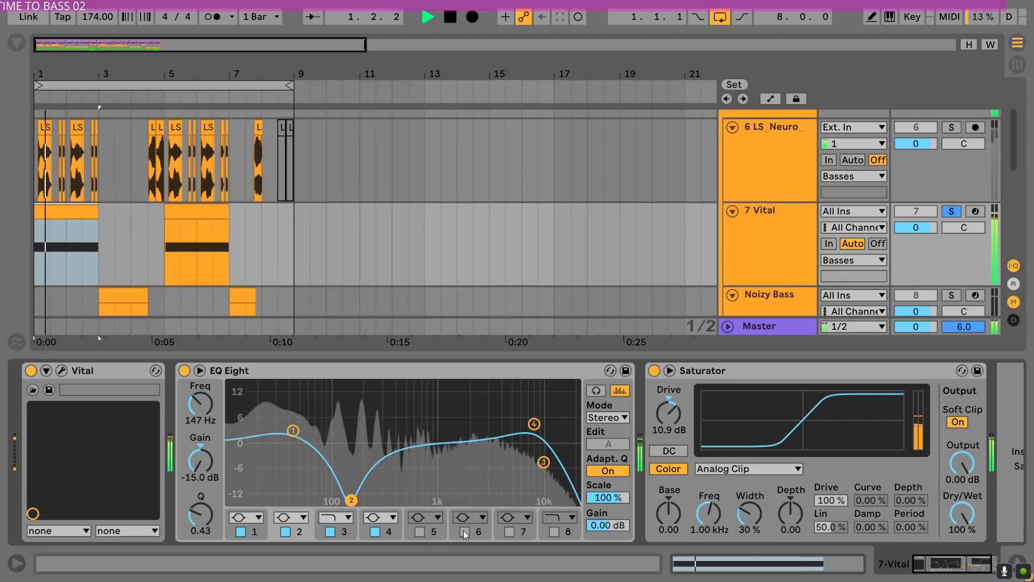
left_click(464, 532)
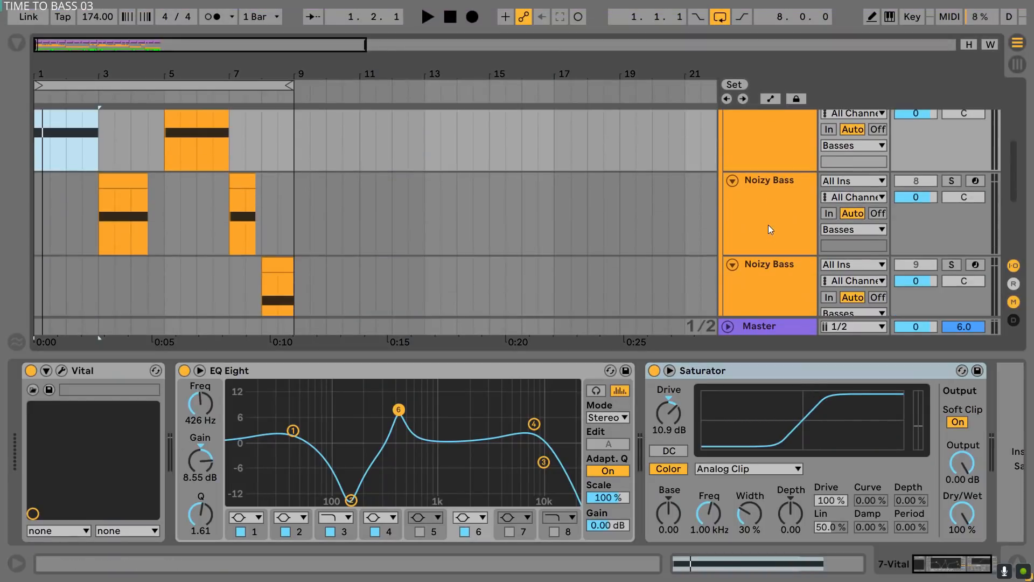
Solo the first Noizy Bass track instead of the Vital track and select its clip at bar 3
left_click(768, 224)
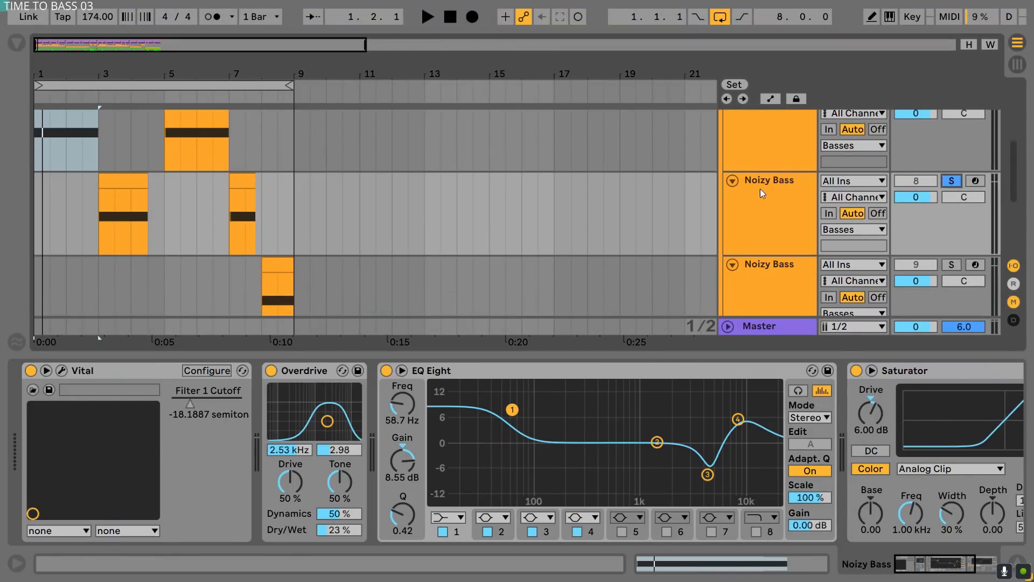
left_click(117, 173)
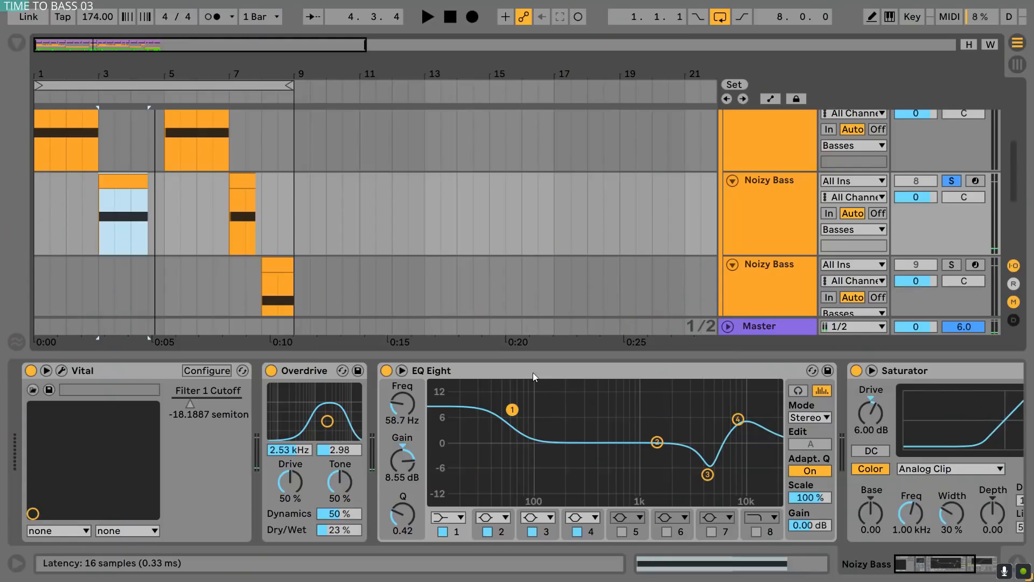
Play the Noizy Bass clip repeatedly, comparing its sound with Overdrive bypassed and enabled
left_click(314, 372)
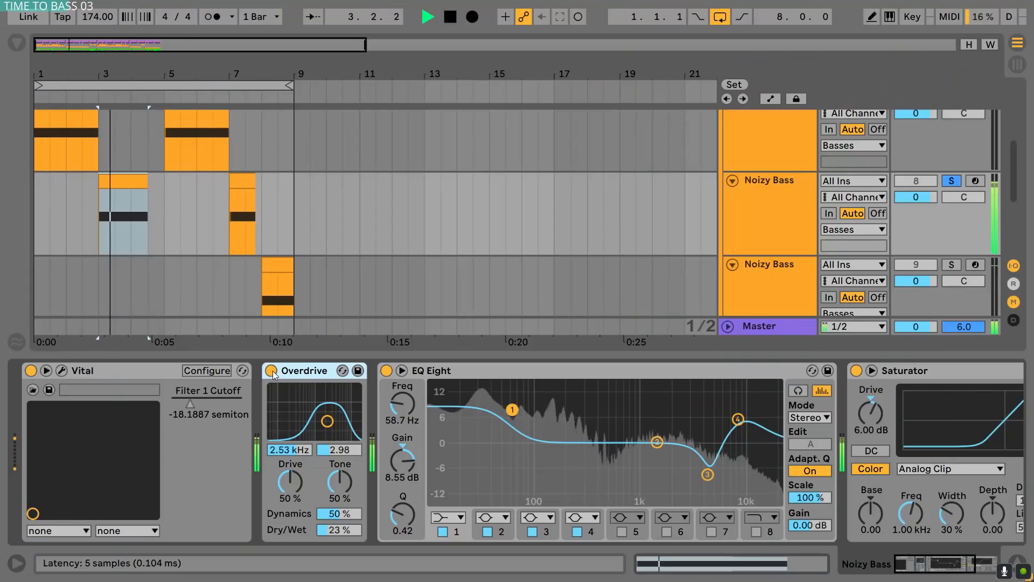
key("space")
left_click(272, 371)
key("space")
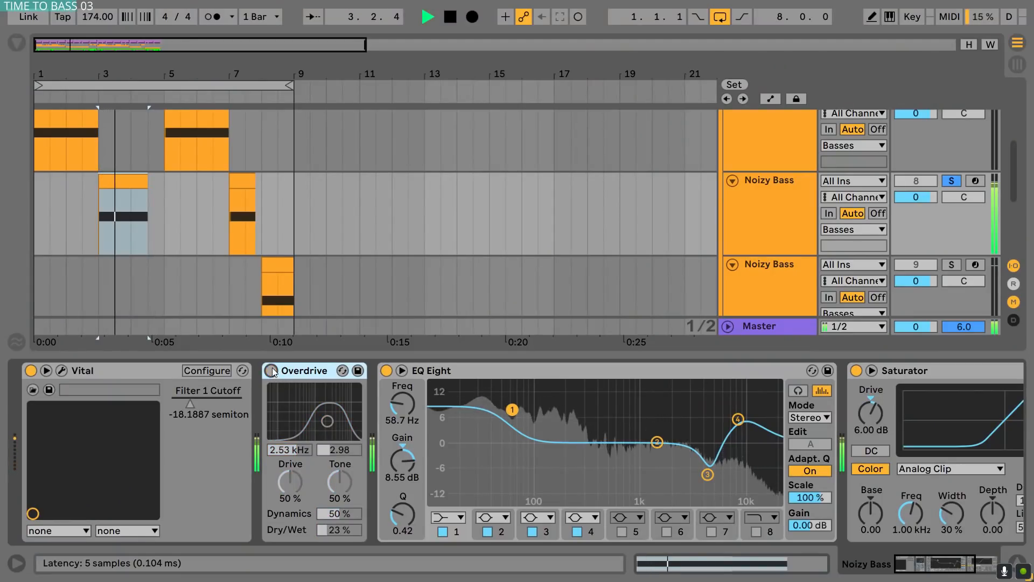
key("space")
left_click(272, 371)
key("space")
key("space")
left_click(272, 371)
key("space")
key("space")
left_click(272, 371)
key("space")
key("space")
Examine bands 3 and 4 of the Noizy Bass EQ Eight and the rest of its device chain, then replay the clip
left_click(533, 371)
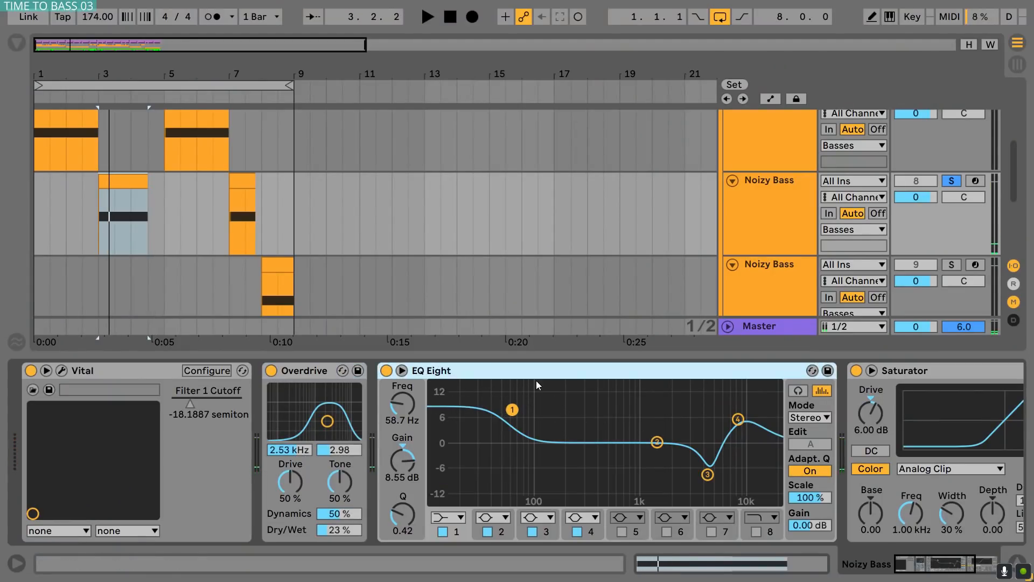
left_click(702, 477)
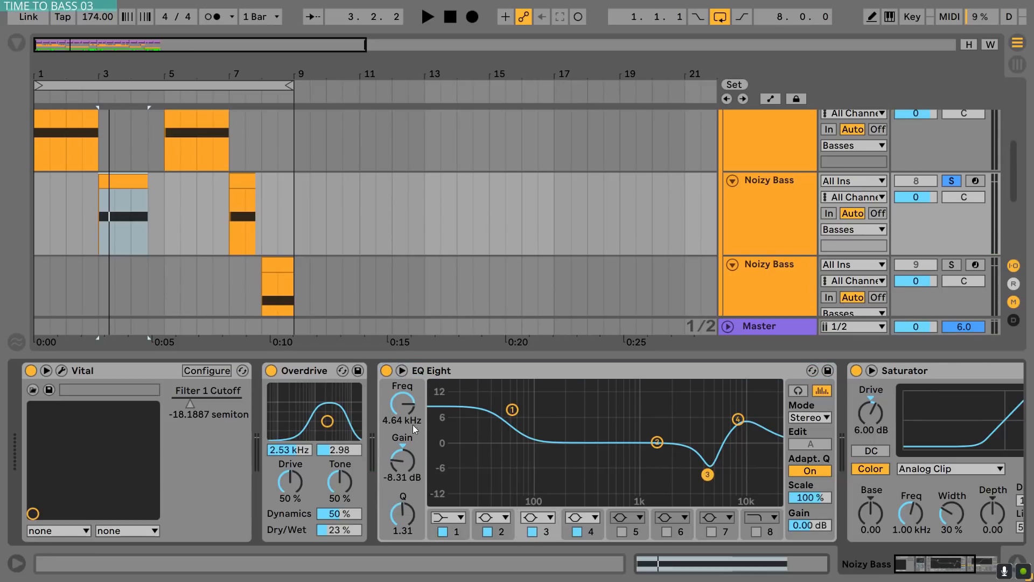
left_click(737, 419)
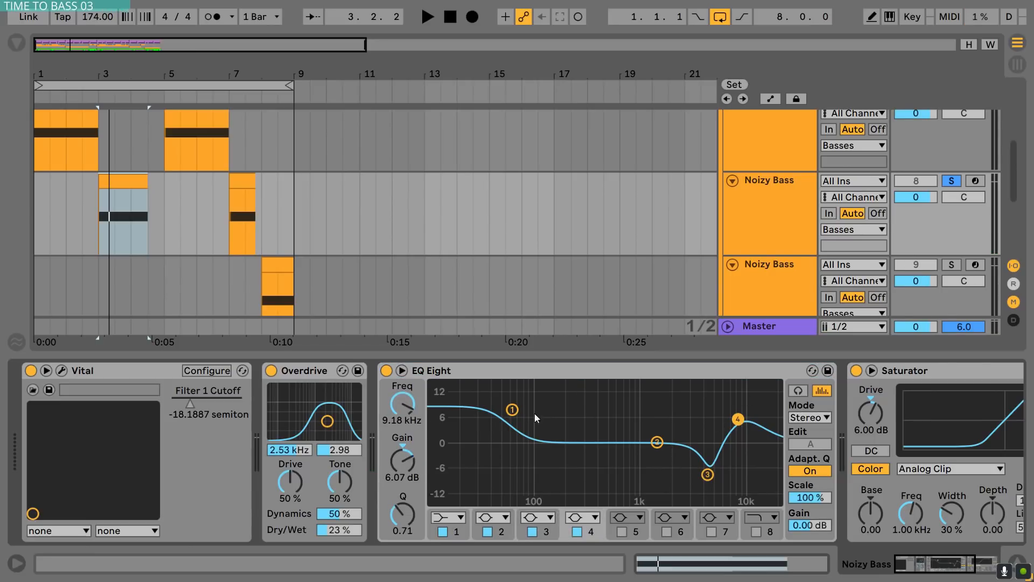
left_click_drag(930, 565, 888, 564)
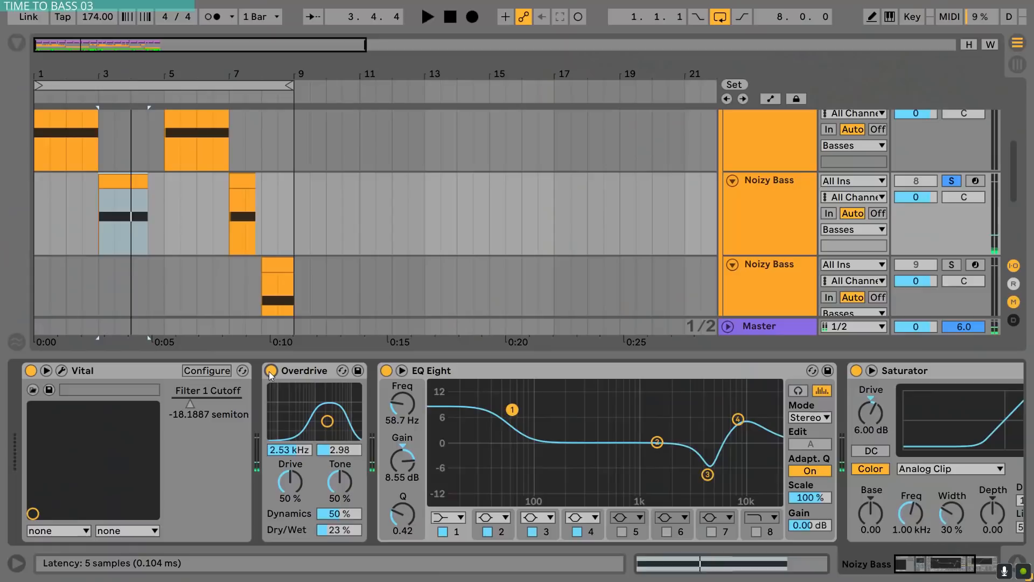
key("space")
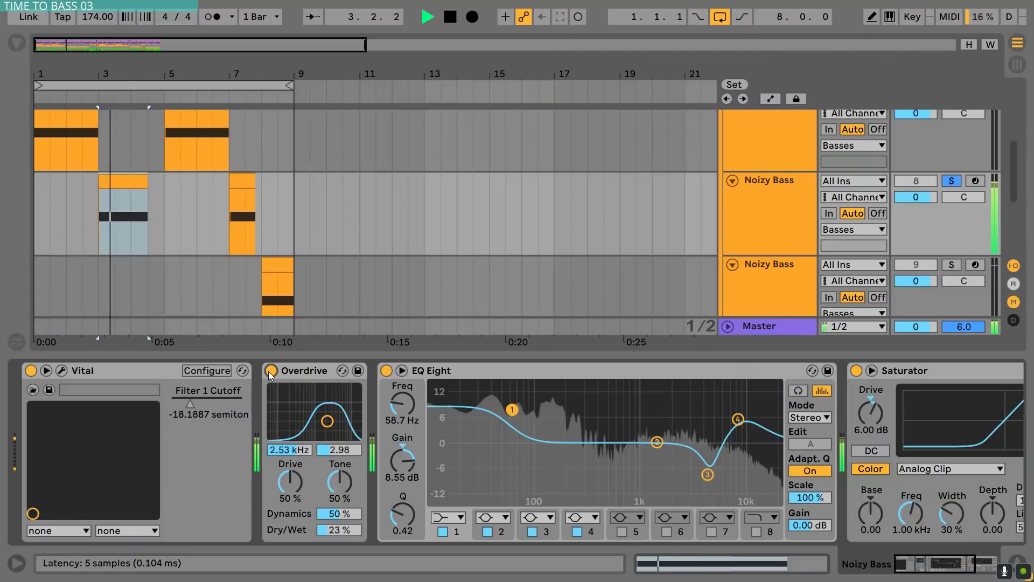
key("space")
Open the Noizy Bass track's Vital synth, reposition its window, and examine LFO 1 with its assignments and LFO 2
left_click(62, 371)
left_click_drag(598, 48, 601, 39)
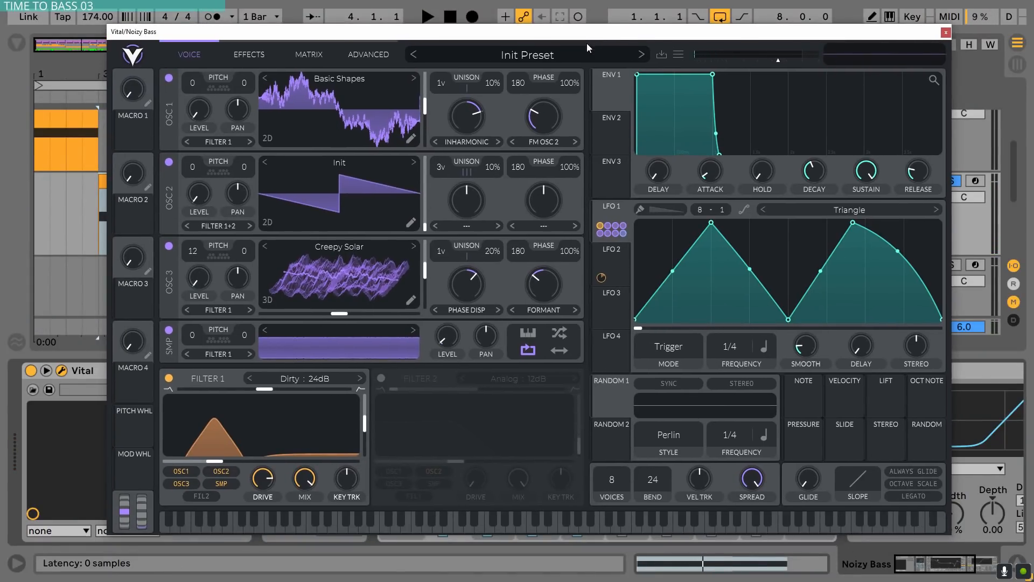
mouse_move(621, 229)
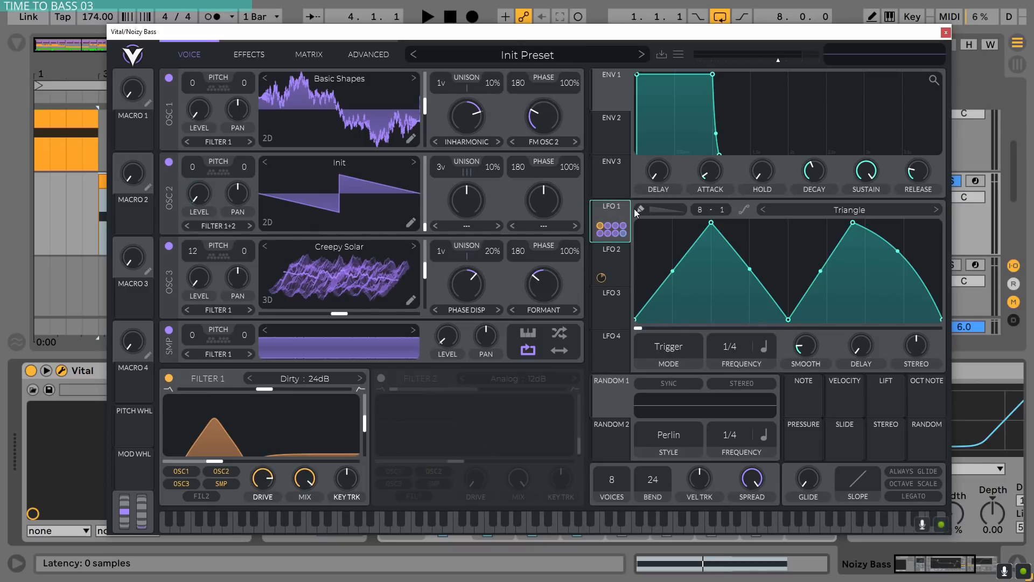
left_click(614, 262)
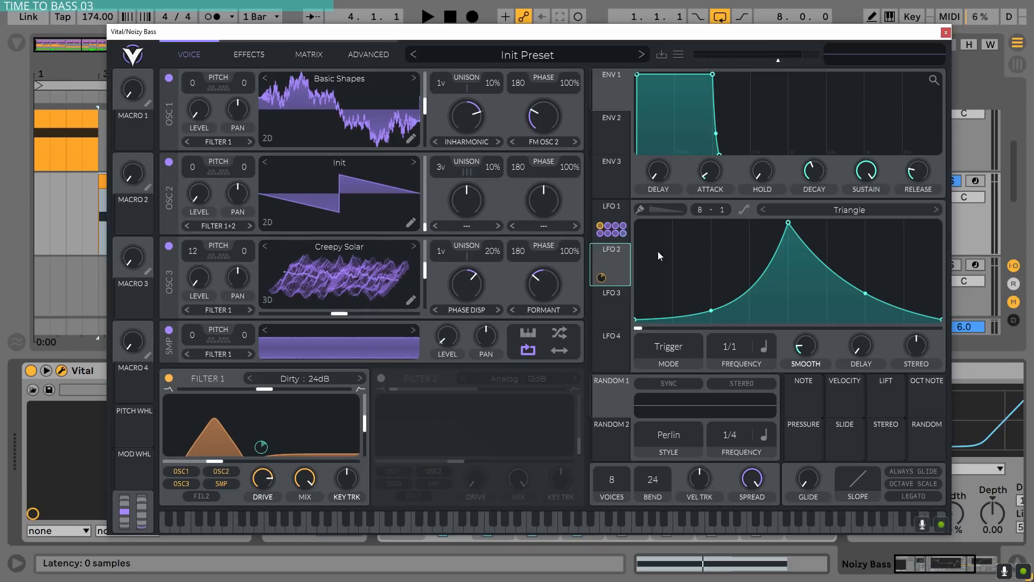
Show OSC 1's Basic Shapes wavetable in 3D and set its spectral morph to Inharmonic Stretch
left_click_drag(616, 259, 469, 116)
left_click(329, 82)
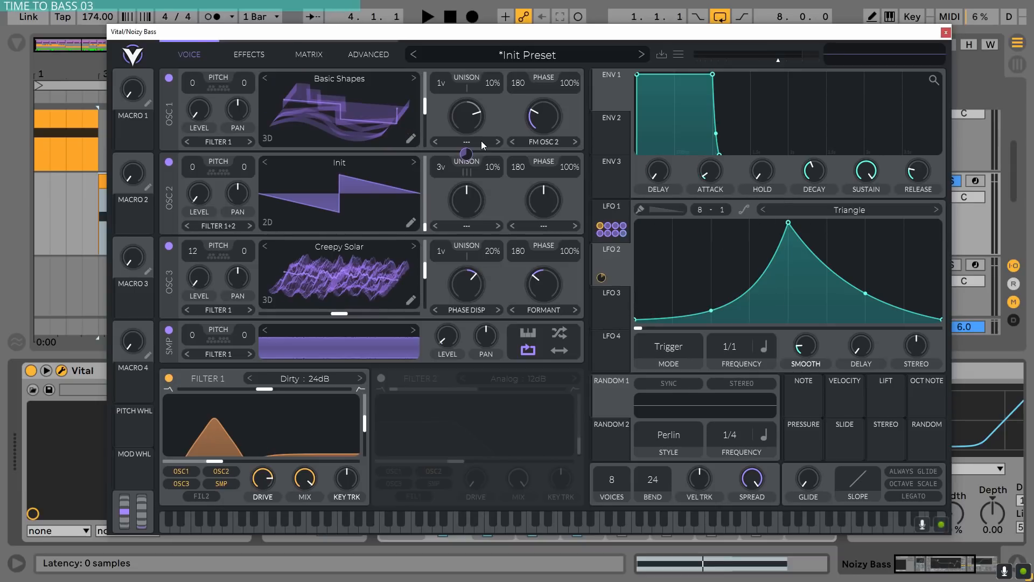
left_click(481, 142)
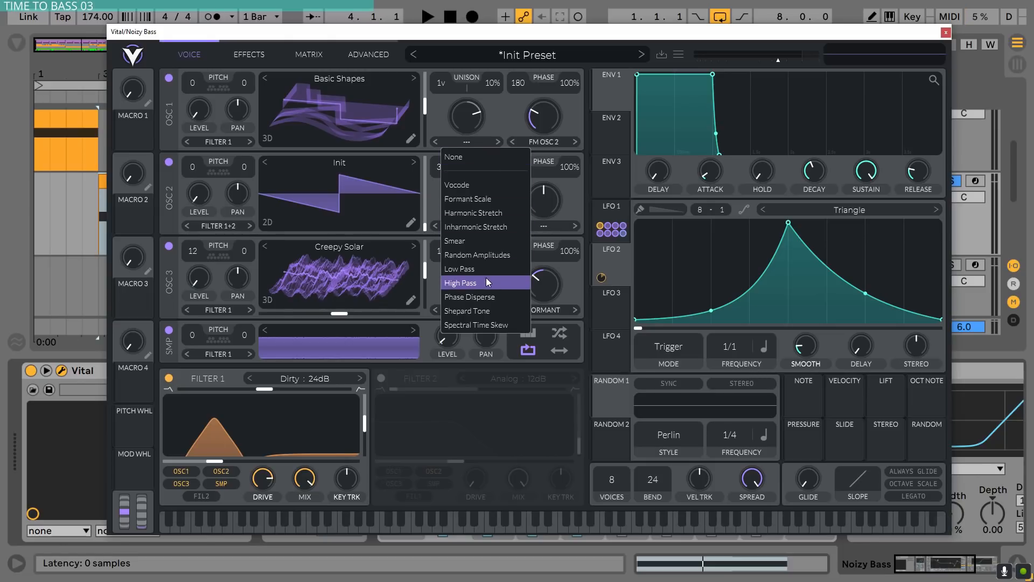
left_click(473, 213)
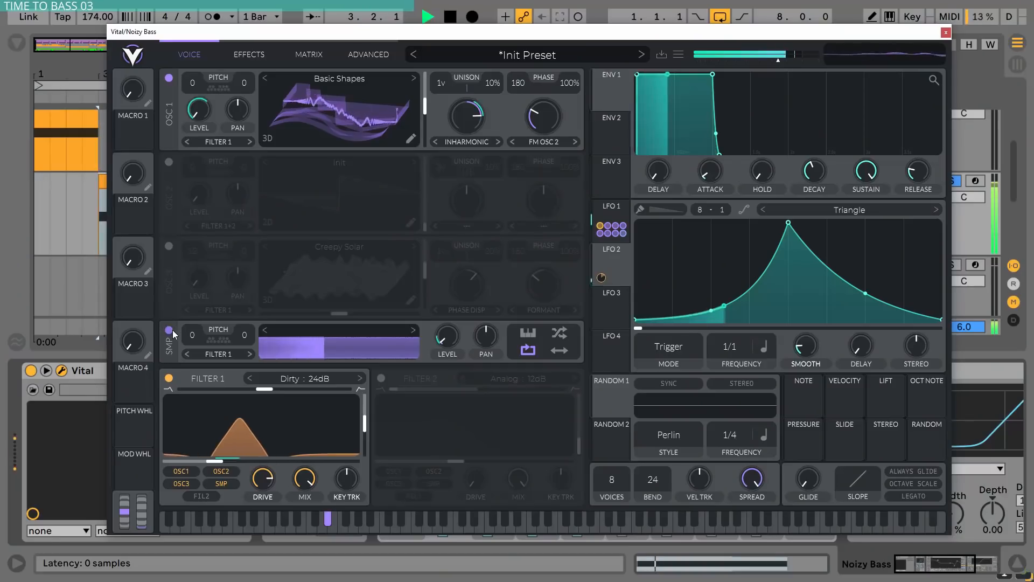
Turn off OSC 2, OSC 3 and the sample oscillator, and play OSC 1 alone while adjusting its spectral morph amount
mouse_move(472, 122)
key("space")
mouse_move(472, 137)
left_mouse_down()
mouse_move(473, 153)
mouse_move(476, 128)
left_mouse_up()
key("space")
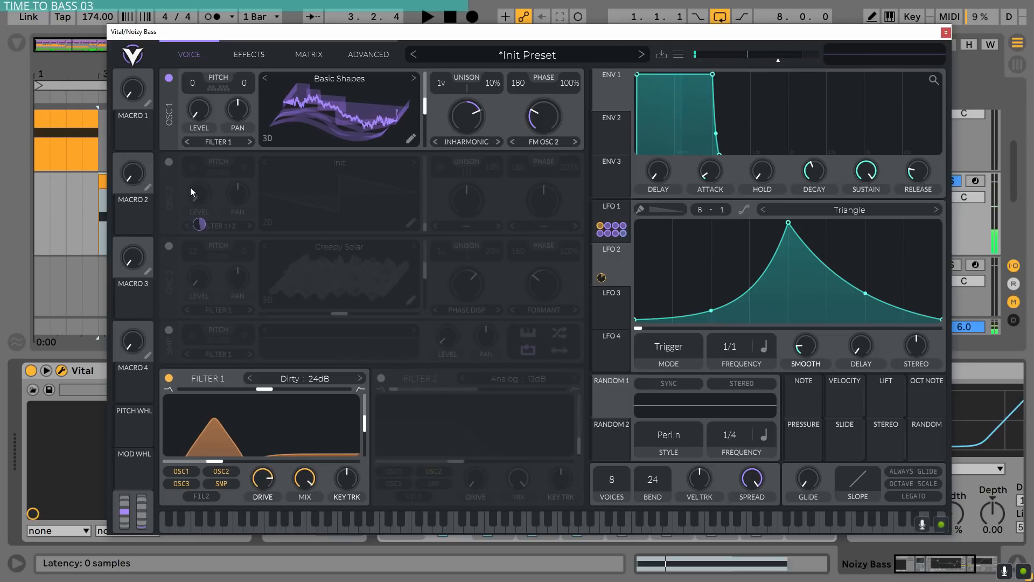
Turn OSC 2 back on and play the bass with OSC 1 and OSC 2 together
left_click(169, 162)
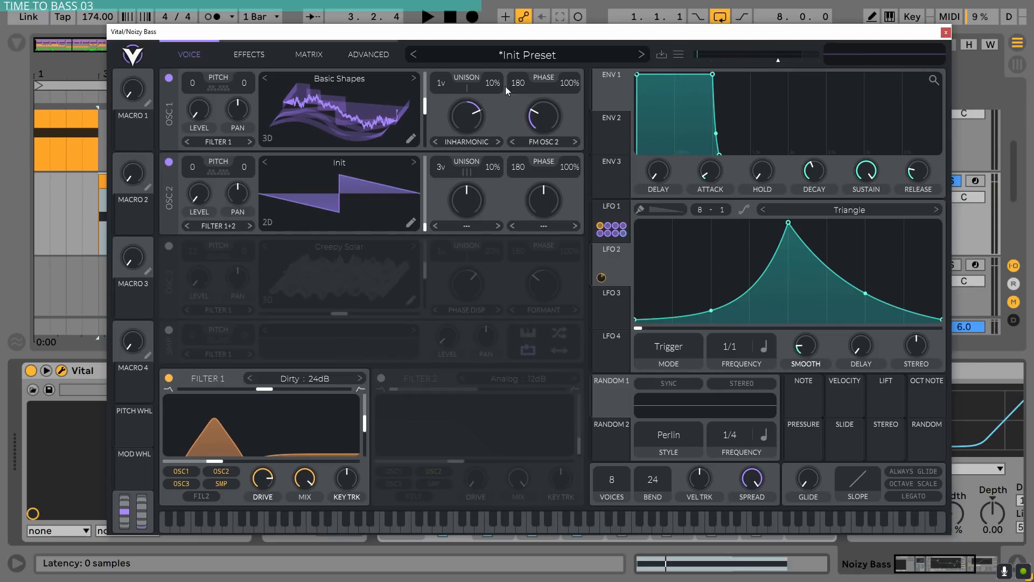
key("space")
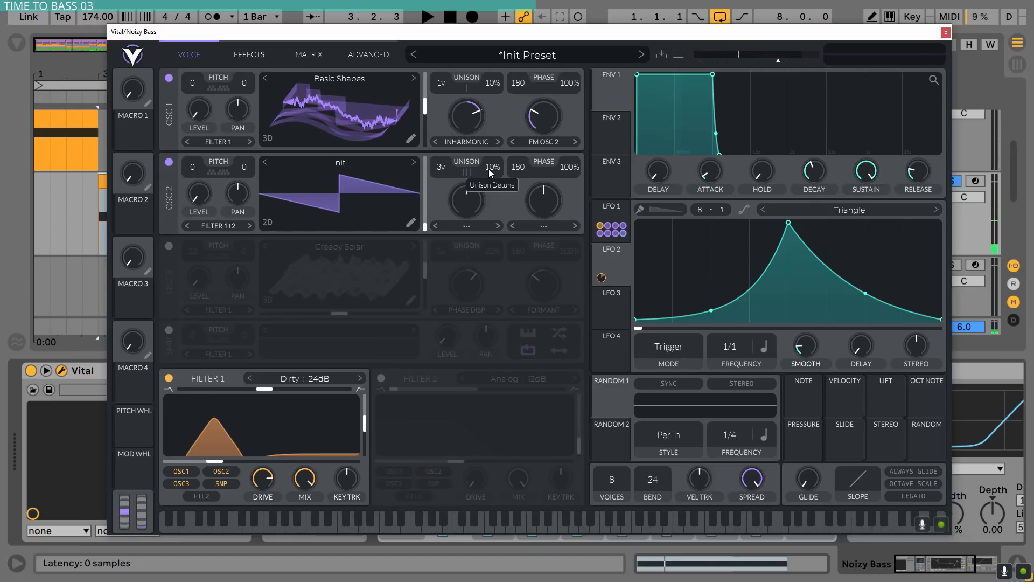
key("space")
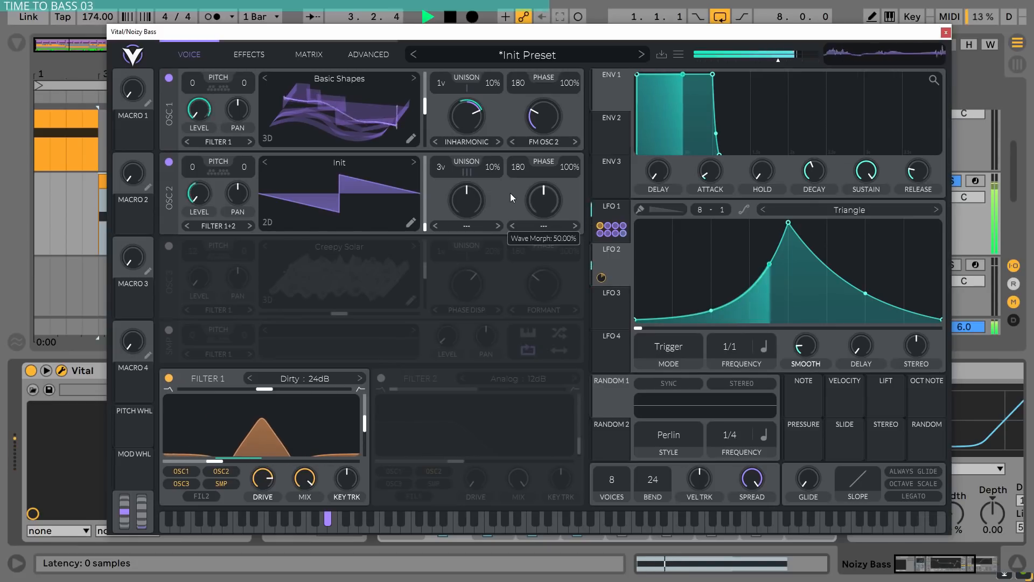
key("space")
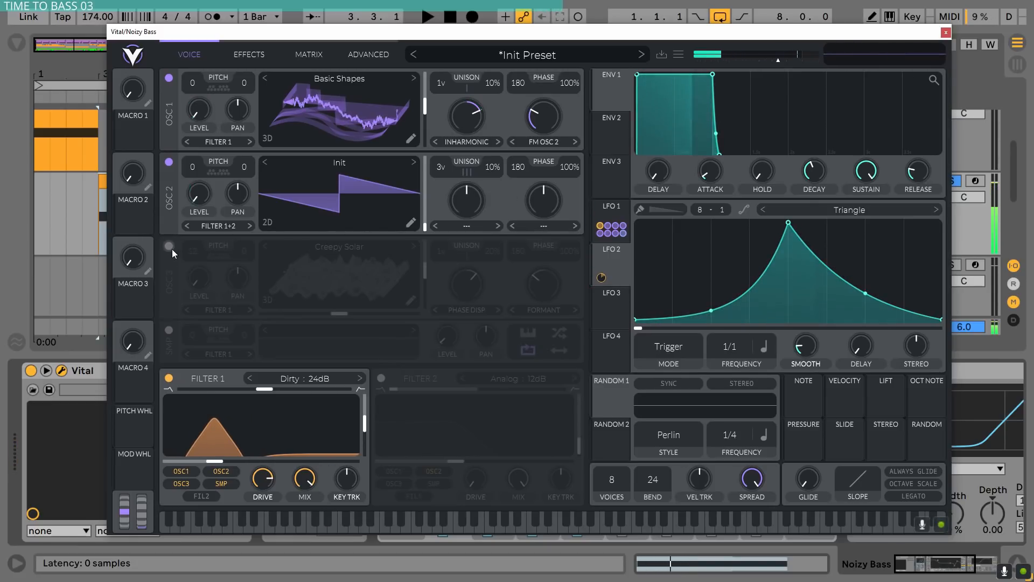
Turn on OSC 3 with the Creepy Solar wavetable and turn off OSC 1
left_click(169, 246)
left_click(168, 162)
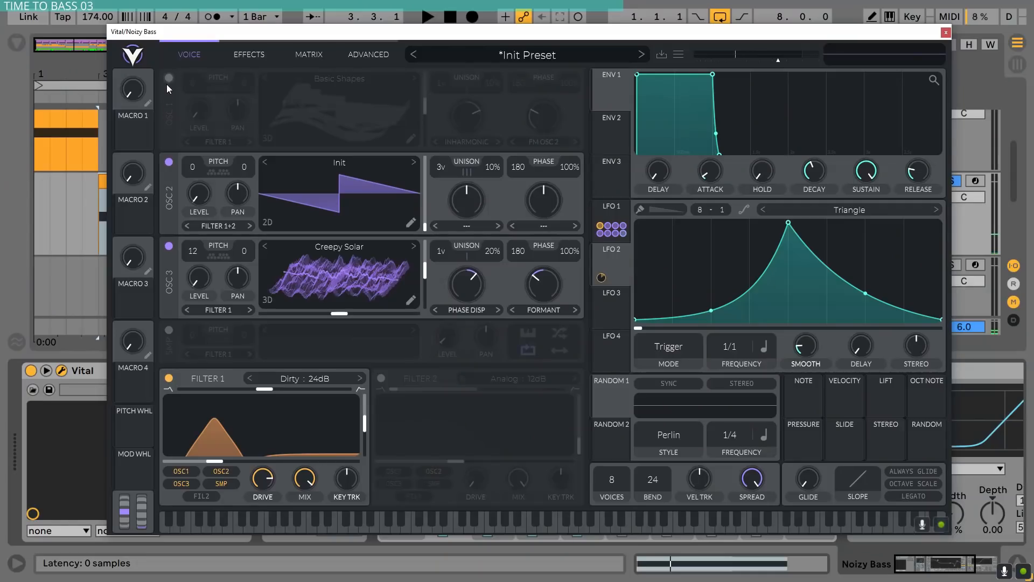
Turn OSC 1 back on and play the bass while switching OSC 3 off and on to compare
left_click(167, 80)
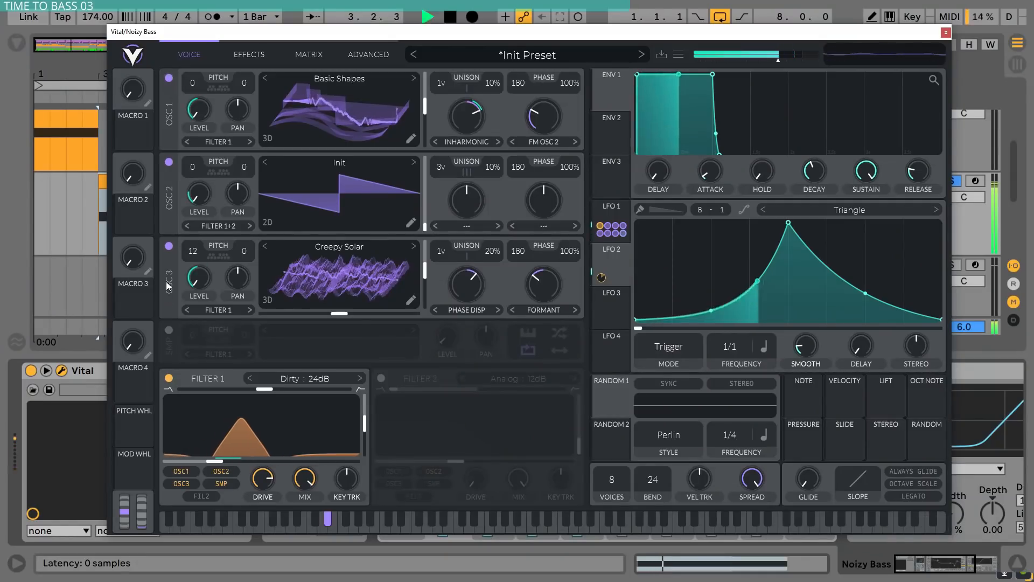
left_click(169, 246)
left_click(169, 246)
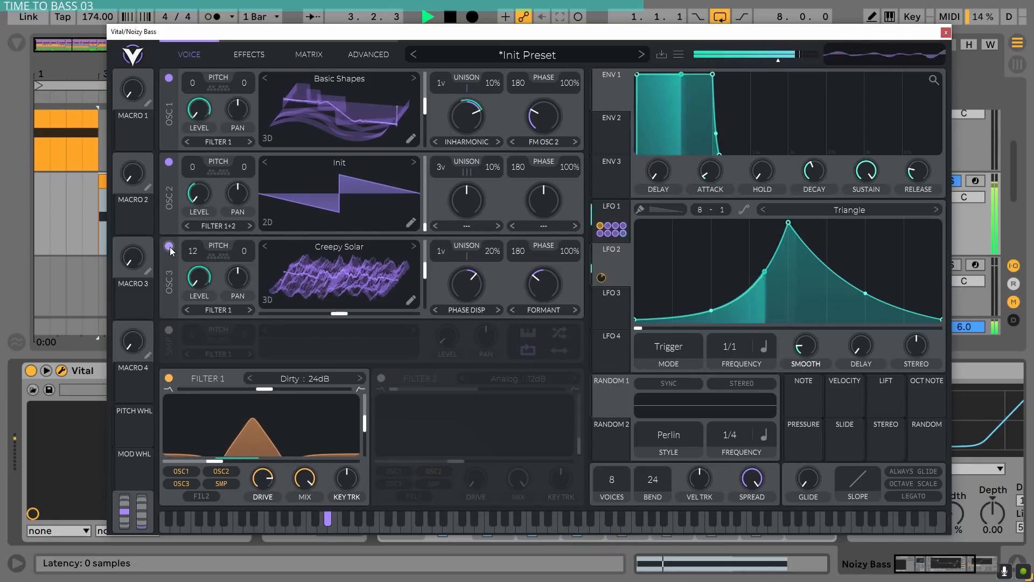
left_click(169, 246)
left_click(169, 247)
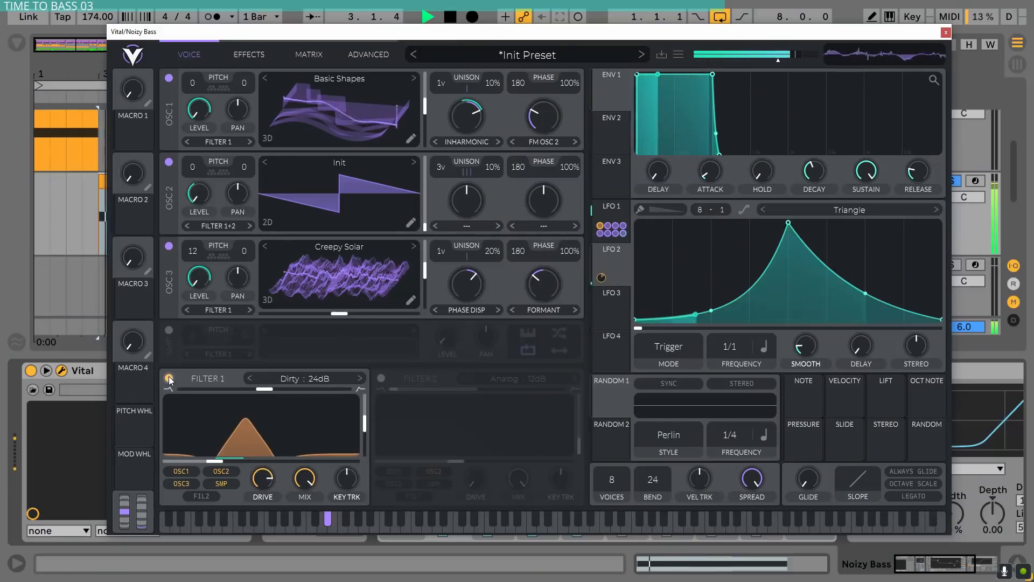
key("space")
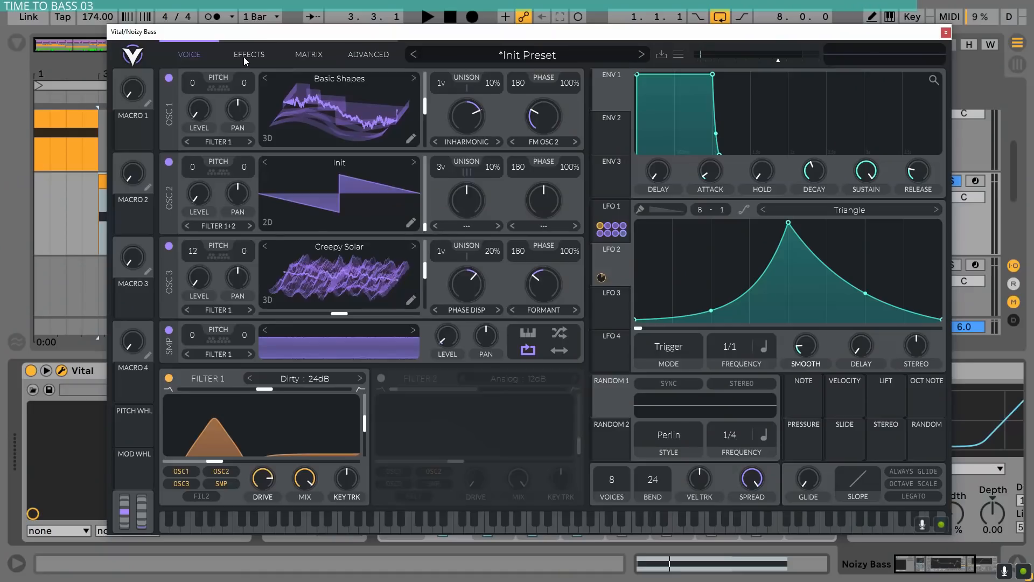
Show Vital's effects, going through the Hard Clip distortion, the EQ's low and high bands and the Multiband compressor
left_click(245, 55)
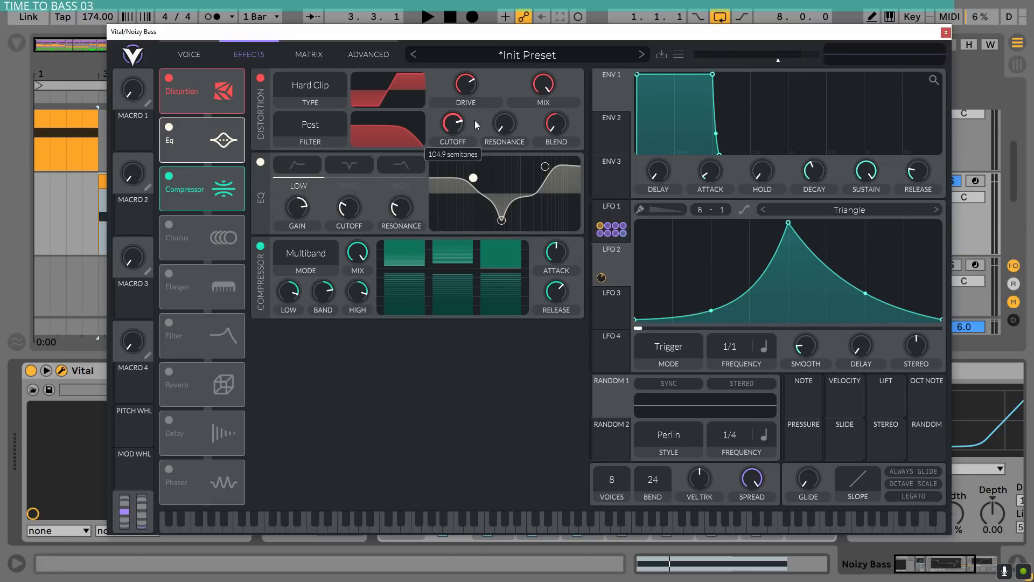
left_click(388, 185)
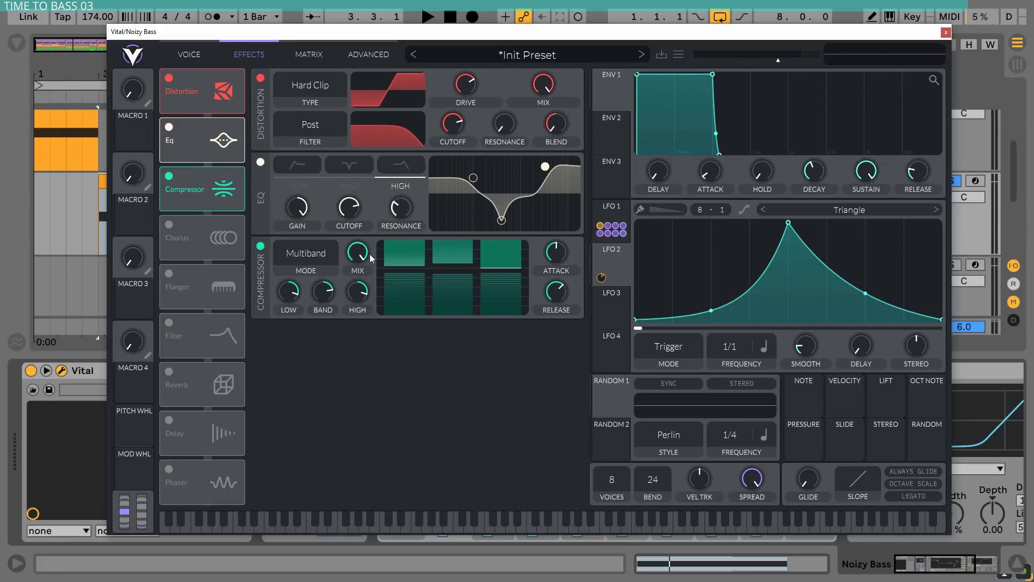
key("space")
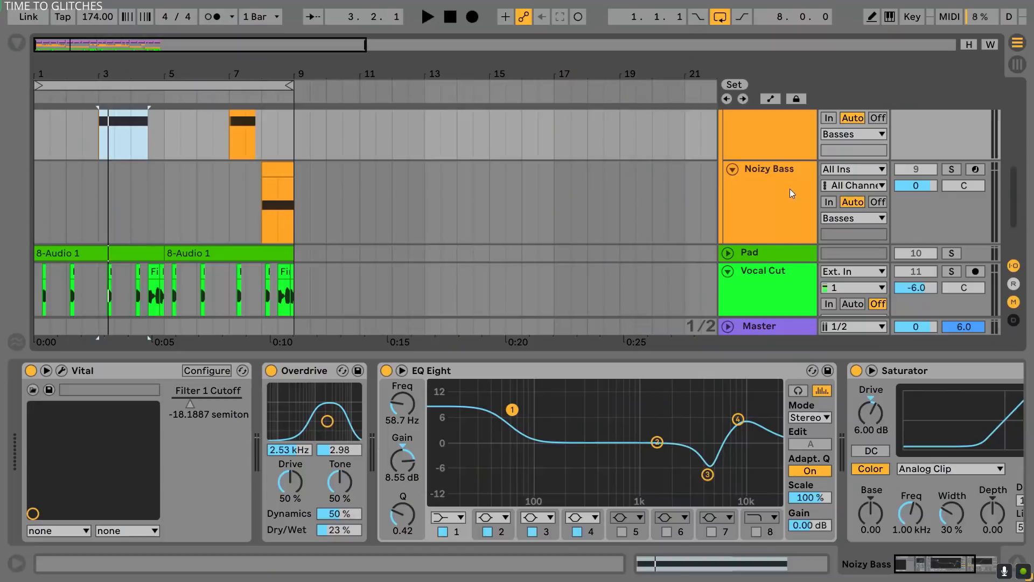
Solo the second Noizy Bass track and play its clip at bar 8
key("ctrl+d")
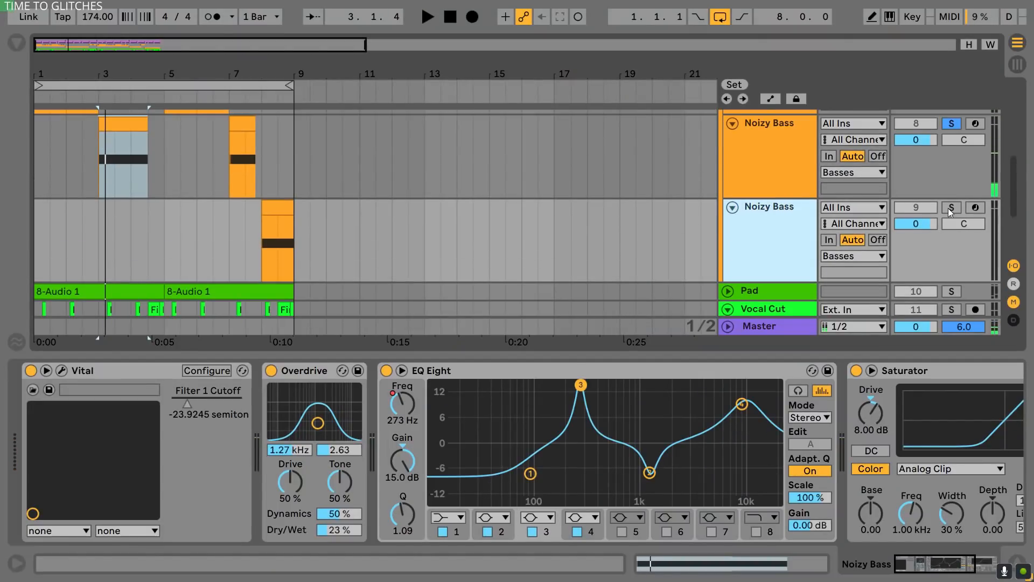
left_click(951, 207)
key("space")
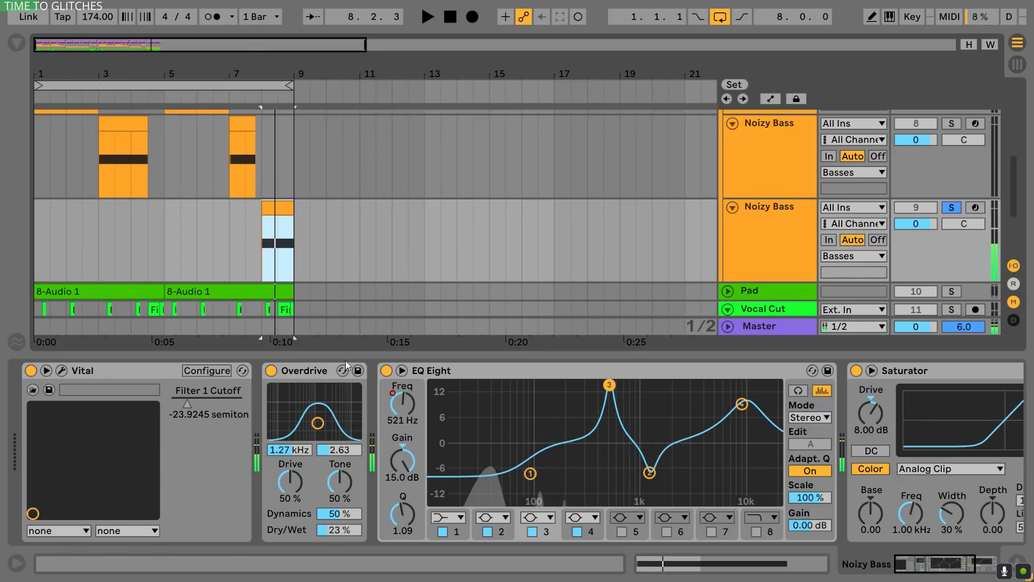
Compare the device chains of the two Noizy Bass tracks, returning to the second track
left_click(321, 370)
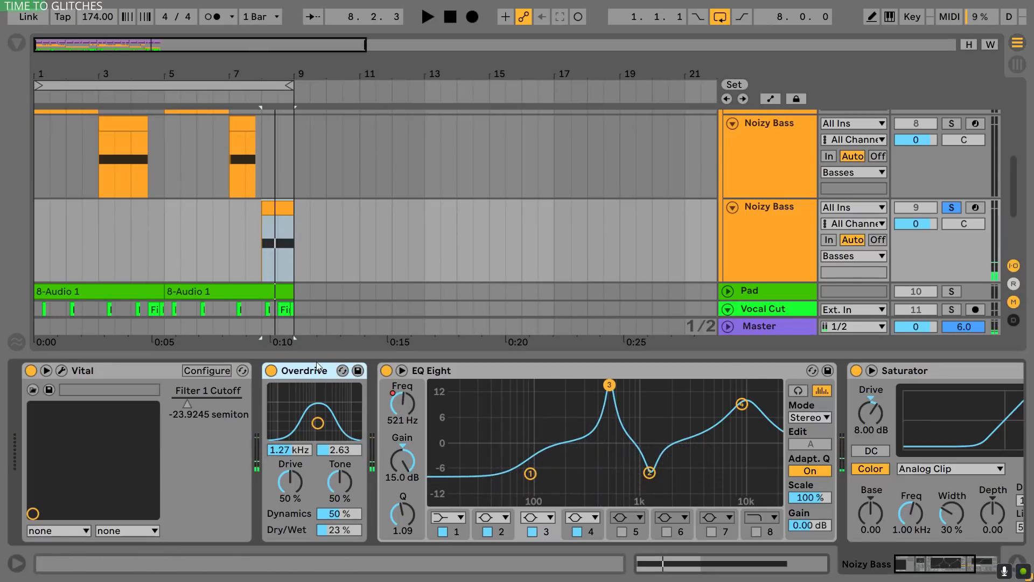
left_click(796, 127)
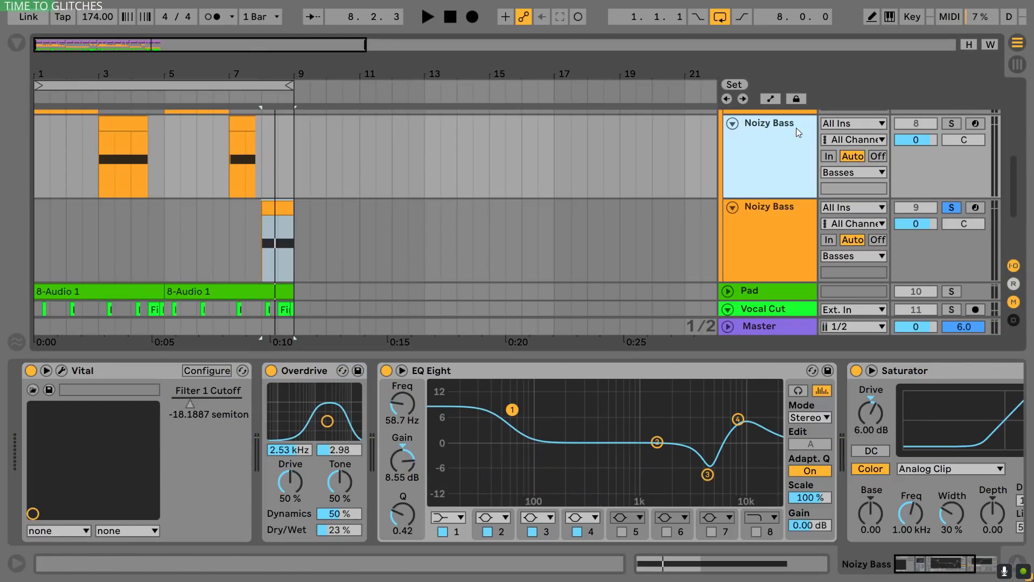
left_click(783, 213)
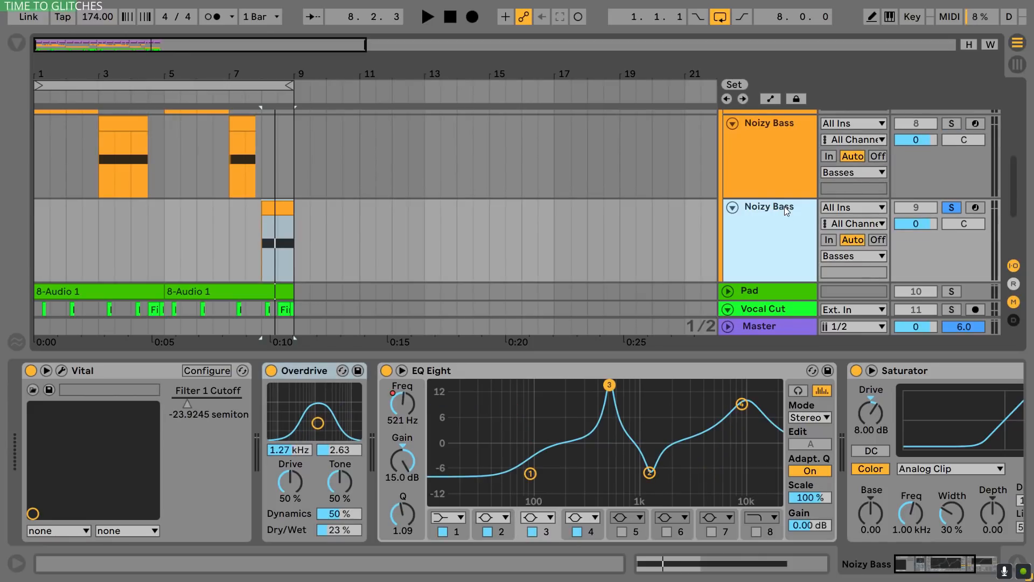
Play the second Noizy Bass while switching EQ Eight's automated band 3 off and on to hear its effect
left_click(540, 384)
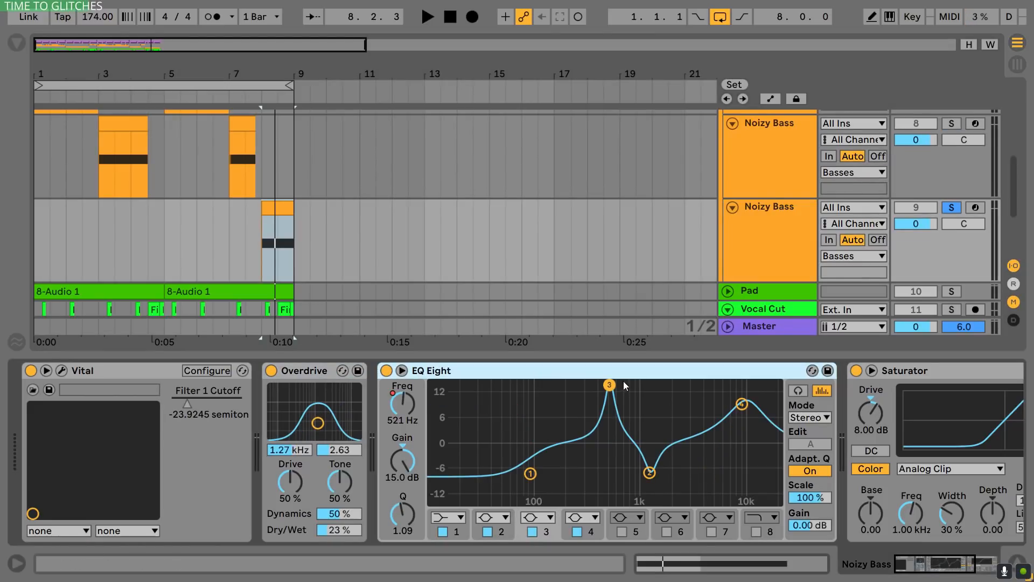
key("space")
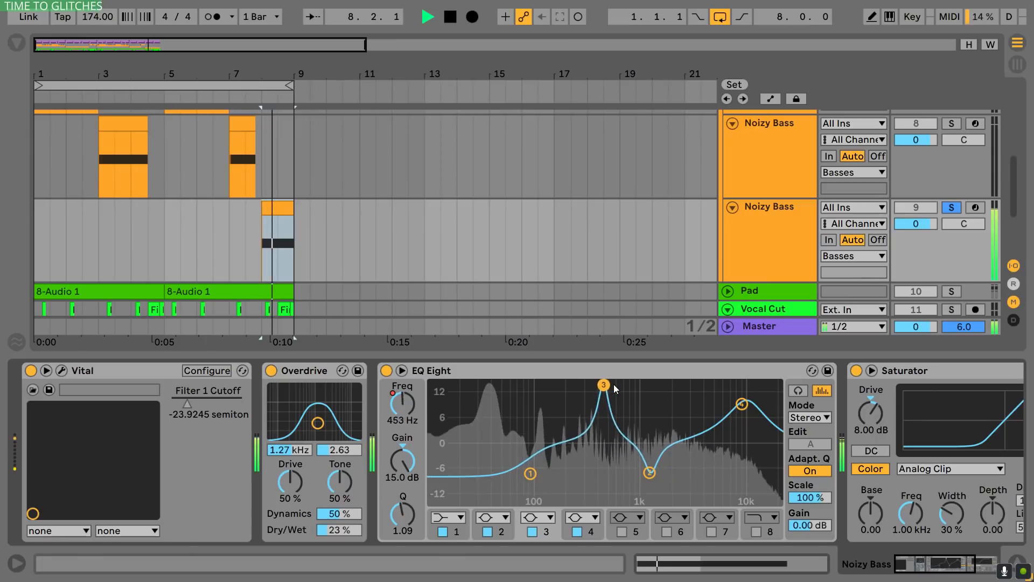
key("space")
key("space")
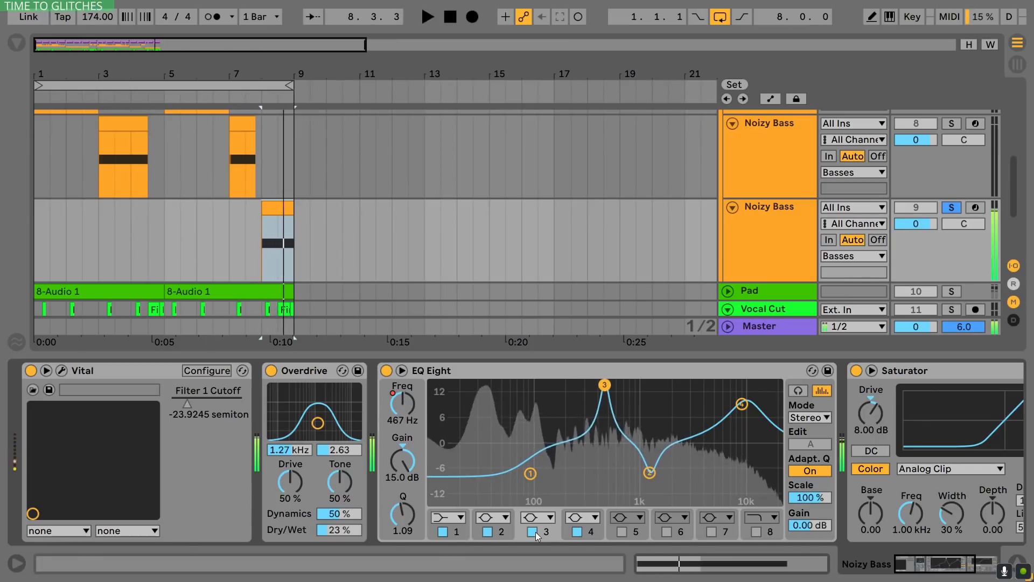
left_click(535, 531)
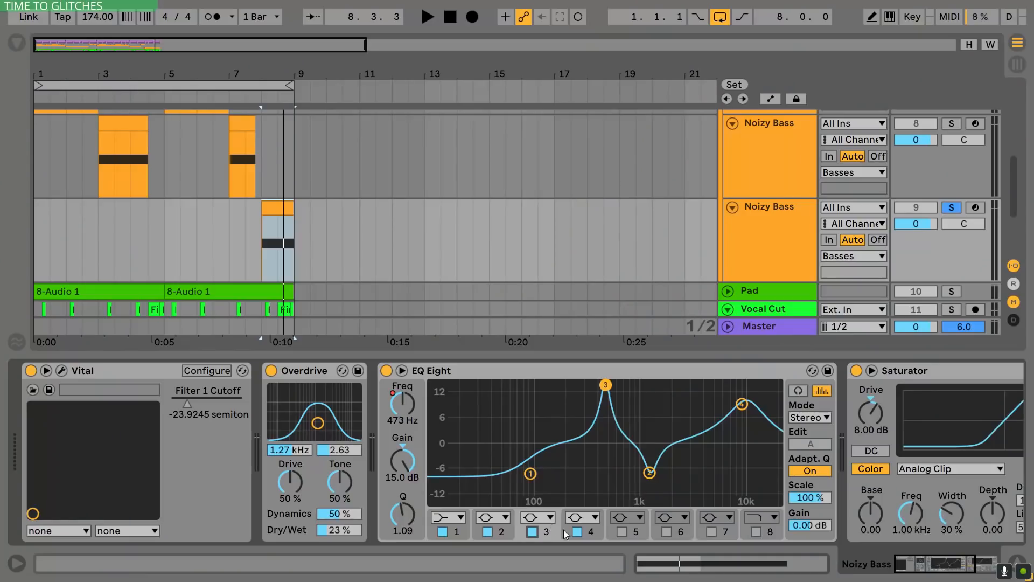
key("space")
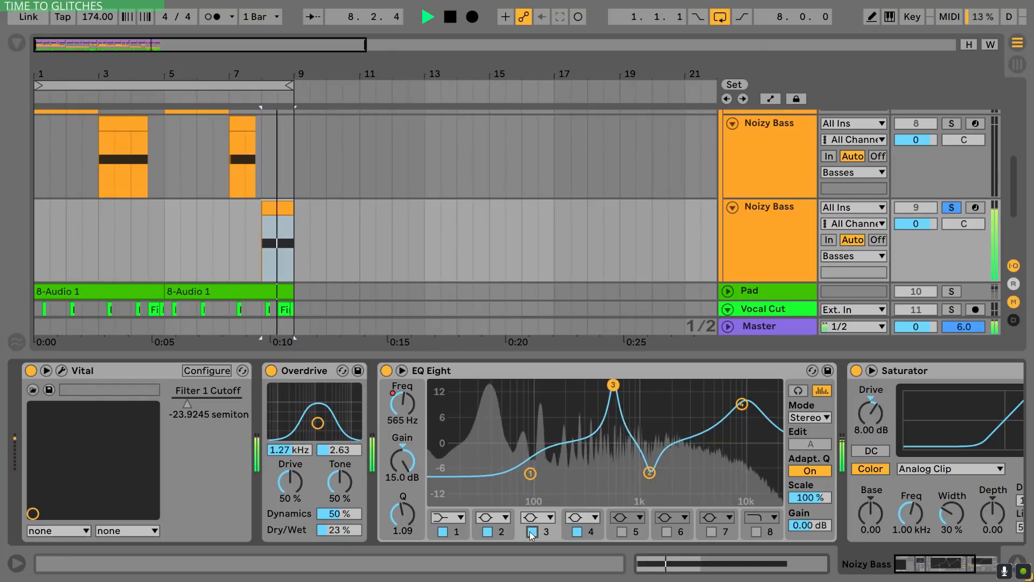
left_click(531, 532)
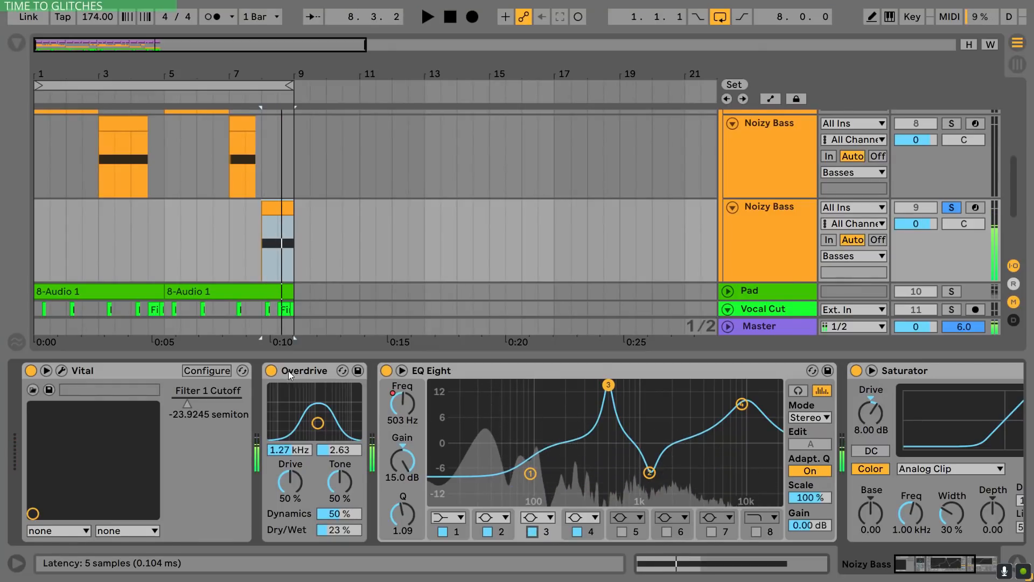
key("space")
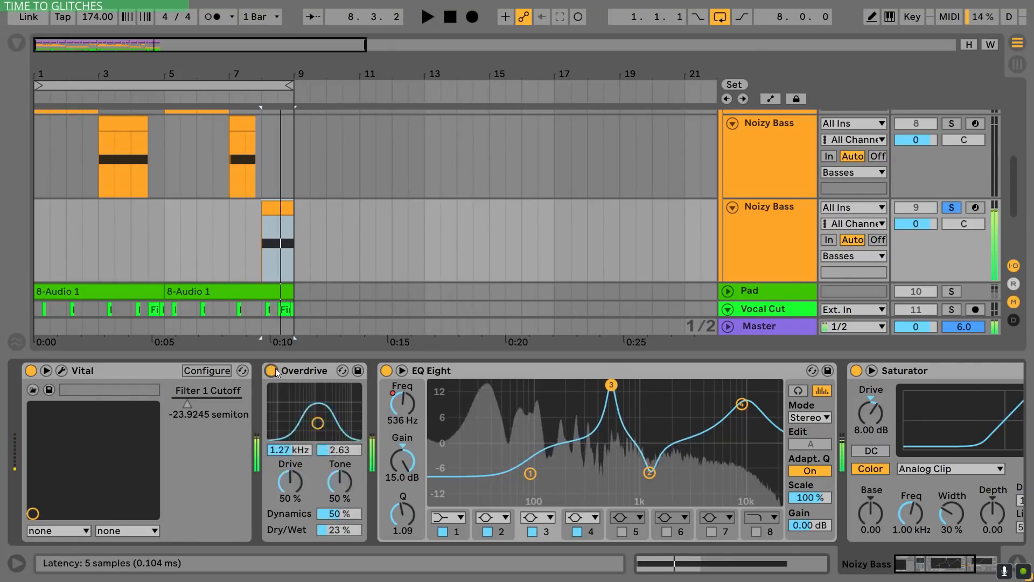
Play the bass while bypassing and re-enabling the whole EQ Eight to compare the sound
left_click(386, 370)
key("space")
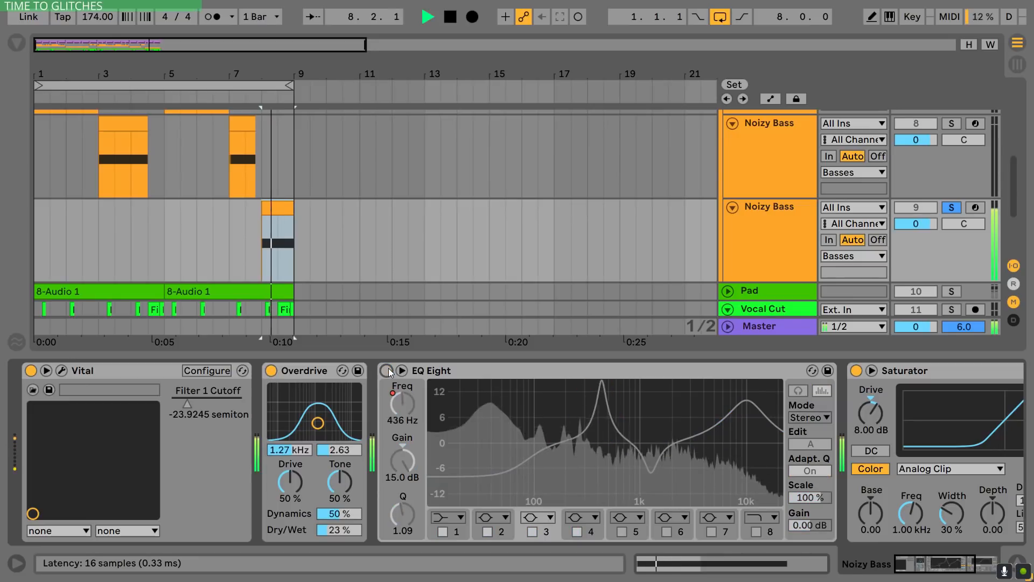
left_click(387, 370)
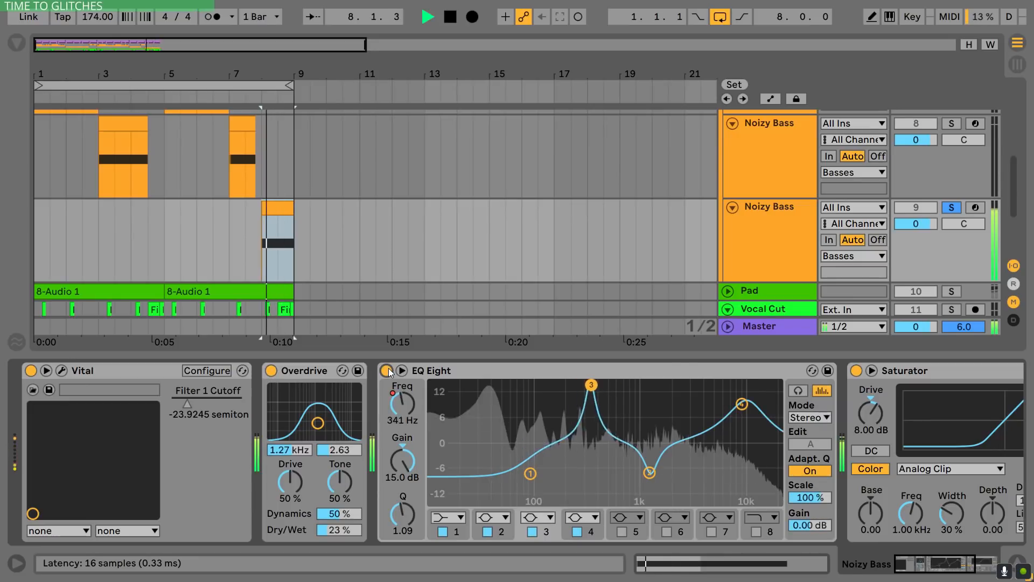
left_click(386, 371)
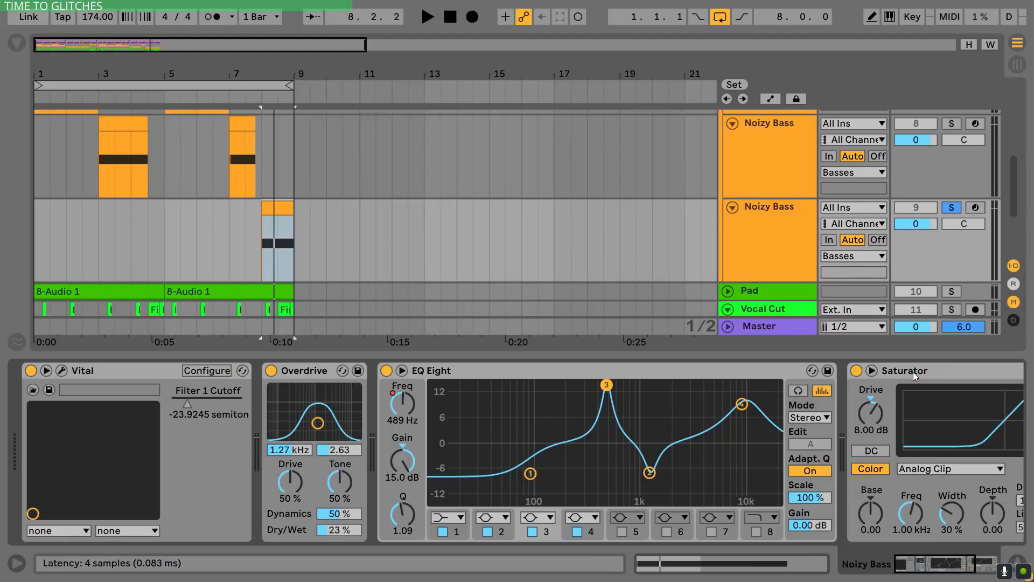
Play the bass with the Saturator bypassed and switched back on
left_click_drag(928, 566, 944, 570)
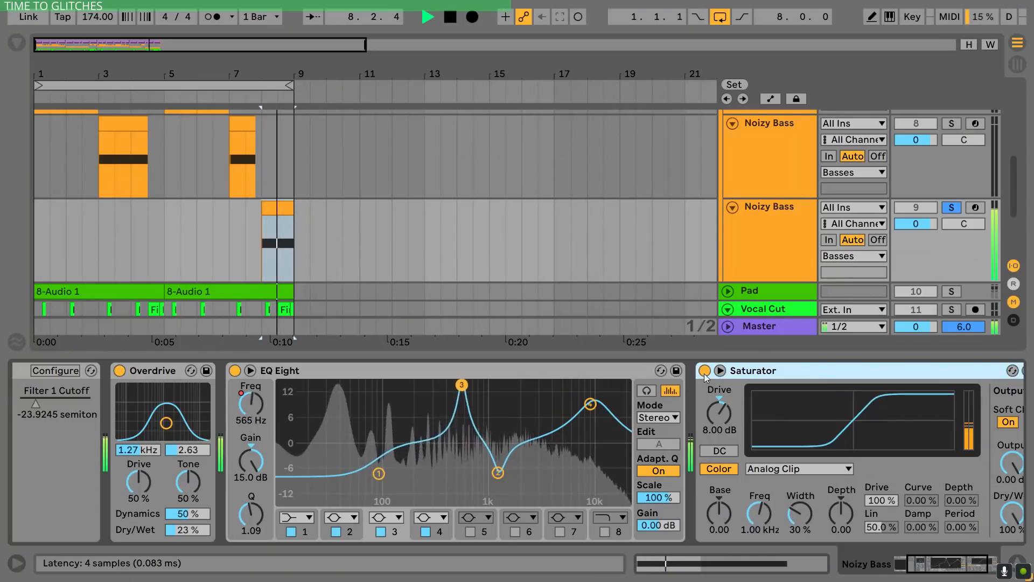
left_click(703, 370)
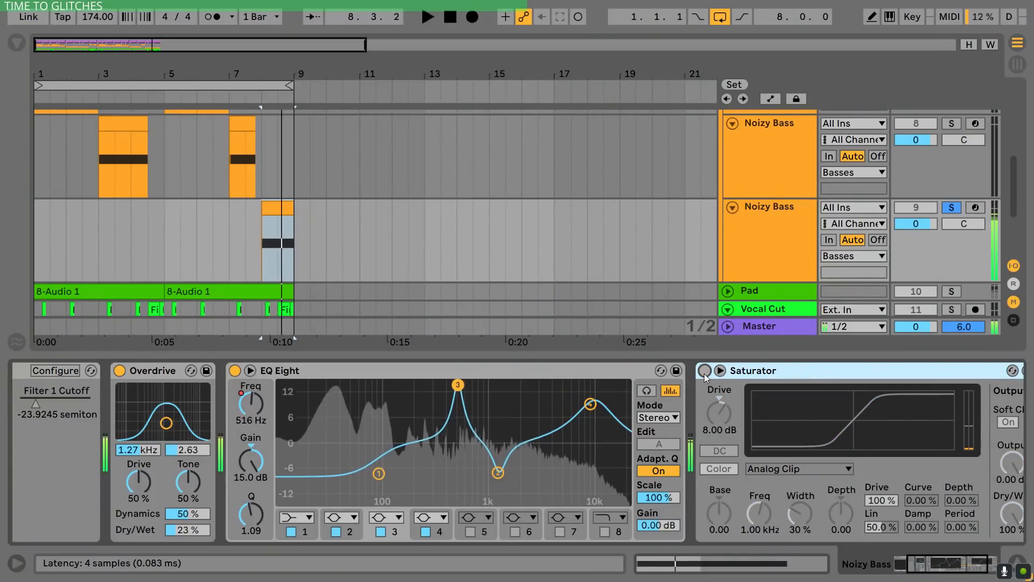
left_click(704, 370)
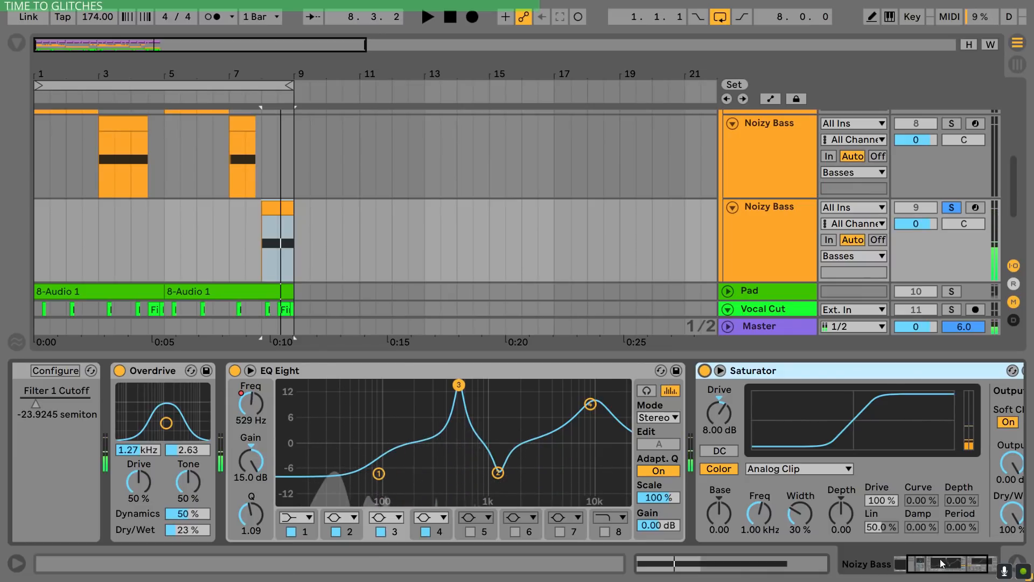
Open the second Noizy Bass track's Vital synth and play the patch with its Sin Modu and Init oscillators
left_click_drag(939, 562, 922, 563)
left_click(61, 371)
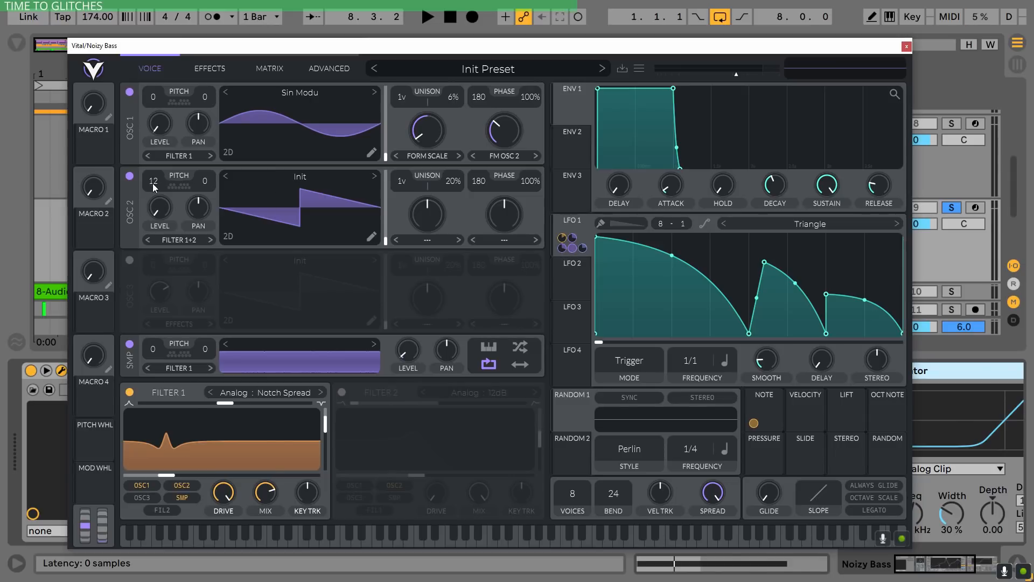
key("space")
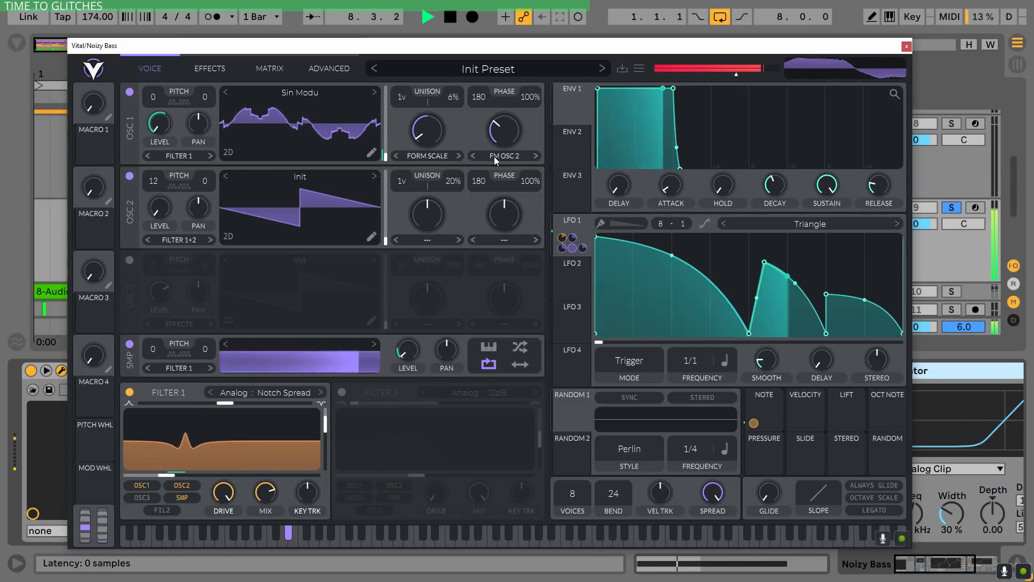
key("space")
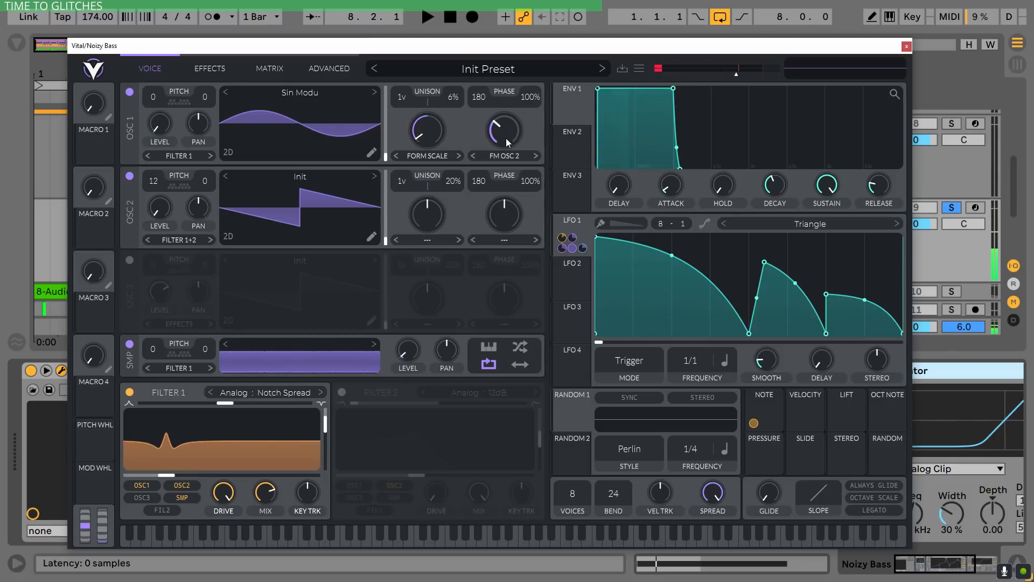
Show OSC 1's spectral morph types, keep Formant Scale, and play the bass while adjusting its morph amount
left_click(433, 157)
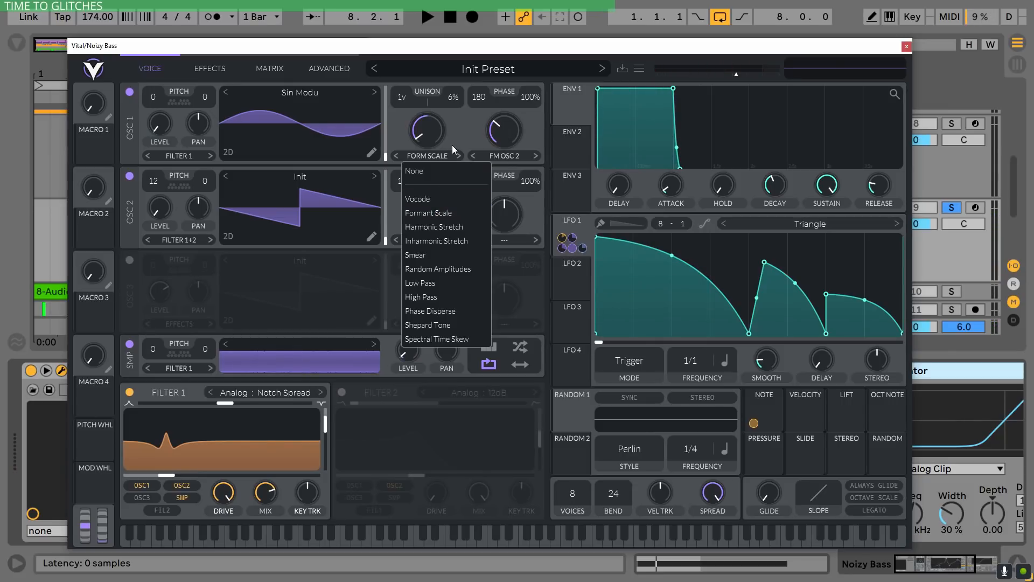
left_click(460, 121)
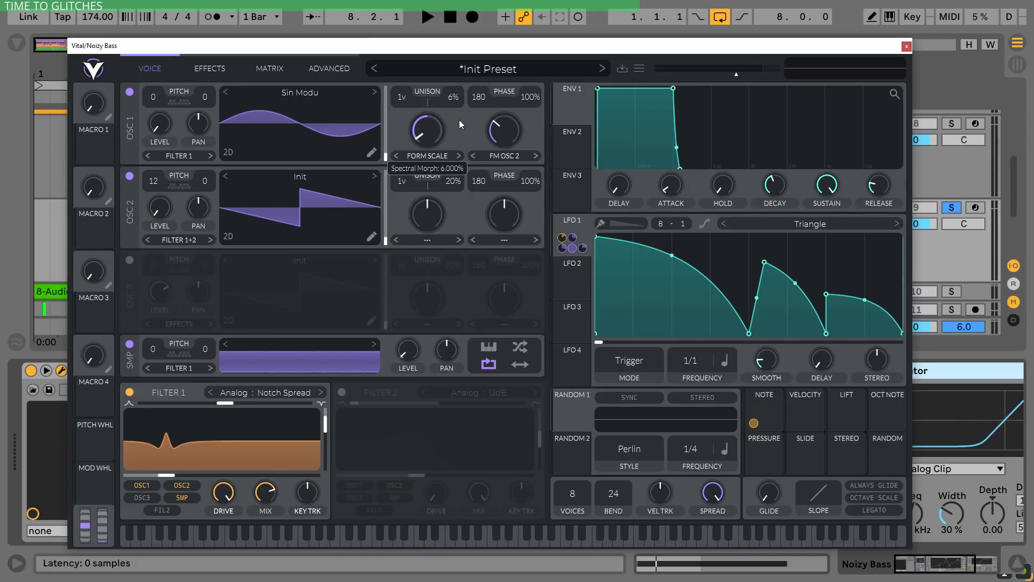
key("space")
left_click_drag(427, 138, 425, 198)
key("space")
Play the bass with OSC 2 switched off and back on, and turn off the sample oscillator
left_click(129, 176)
key("space")
key("space")
left_click(130, 176)
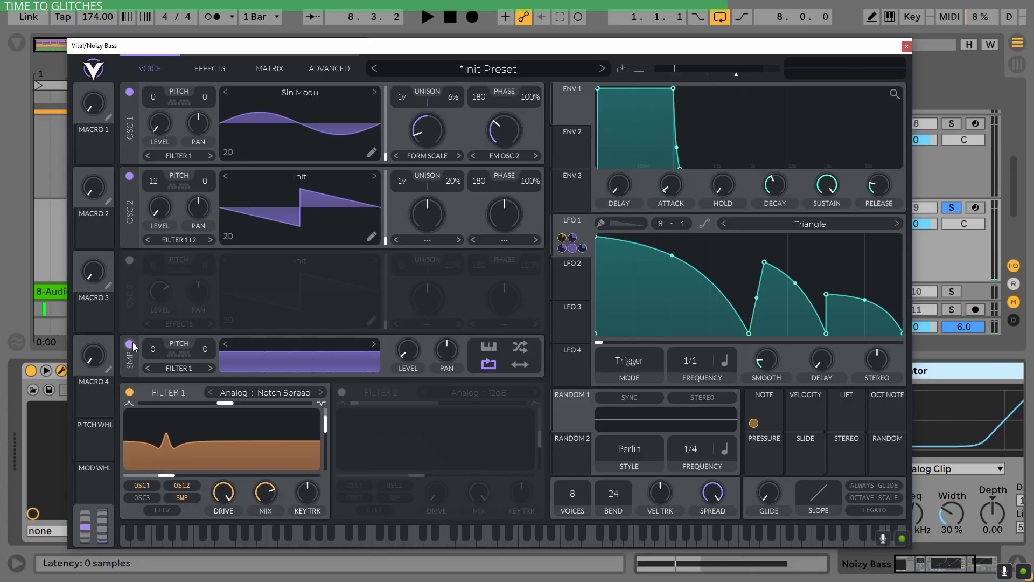
left_click(130, 344)
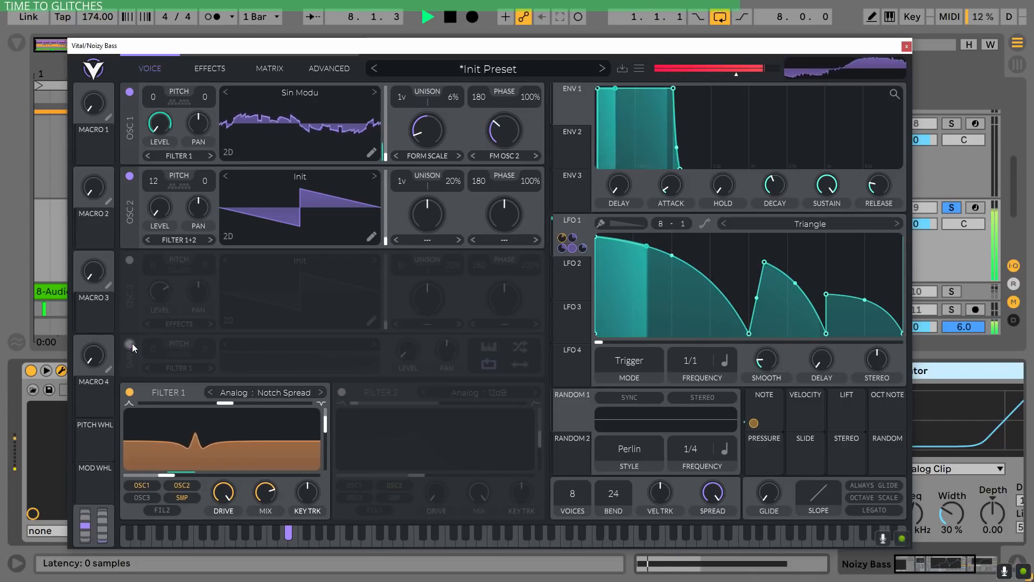